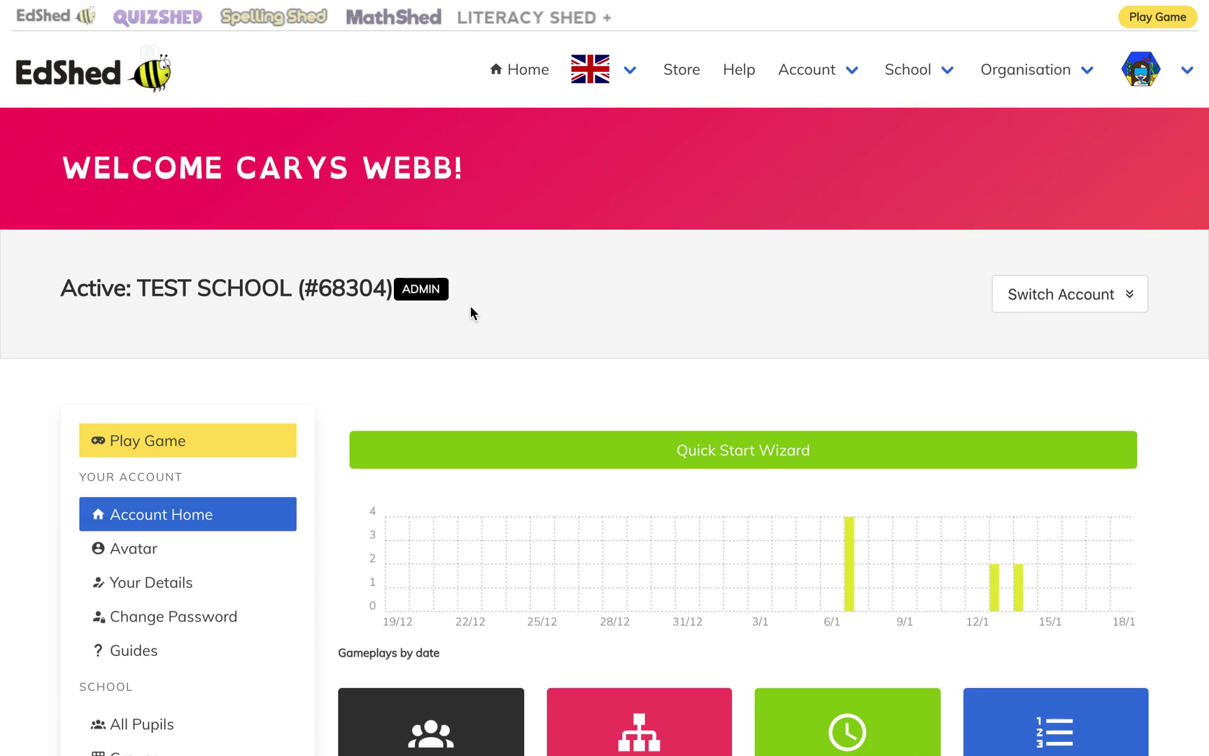
- From All Pupils, go to Add Pupils' Upload tab and download the sample pupil CSV
{"action": "scroll", "coordinate": [470, 306], "scroll_direction": "down", "scroll_amount": 2}
{"action": "left_click", "coordinate": [175, 611]}
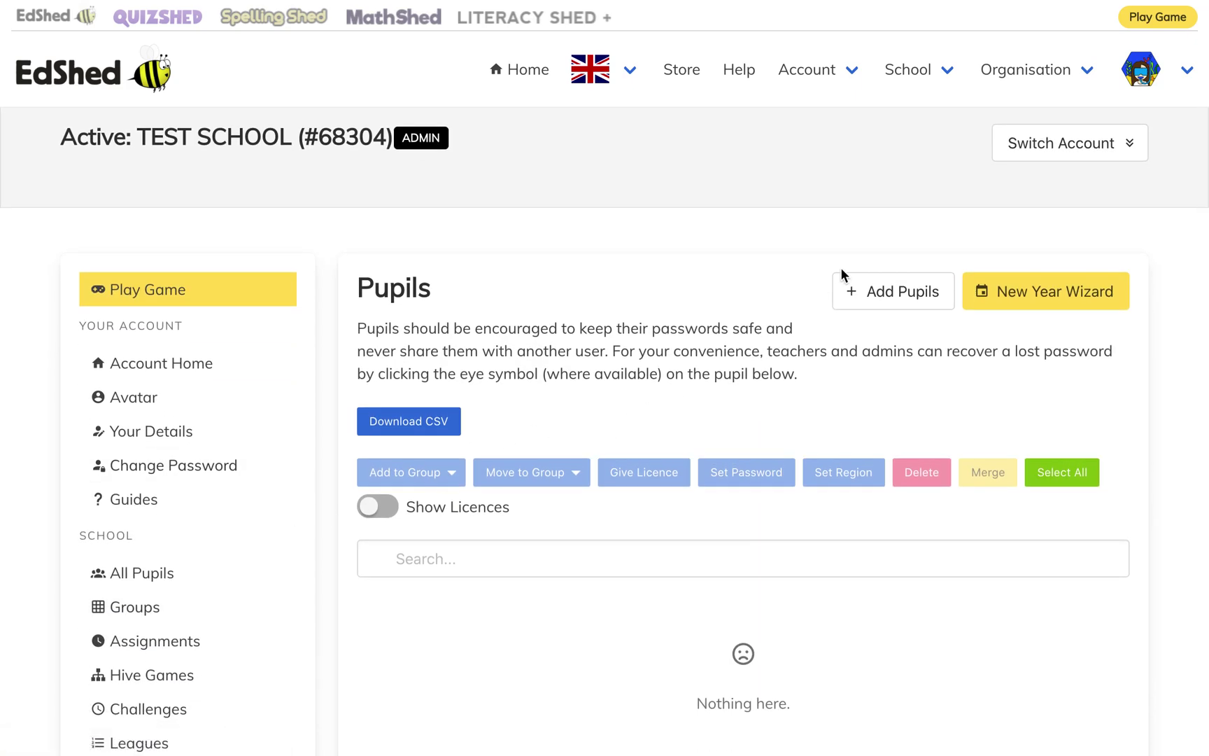
{"action": "left_click", "coordinate": [878, 290]}
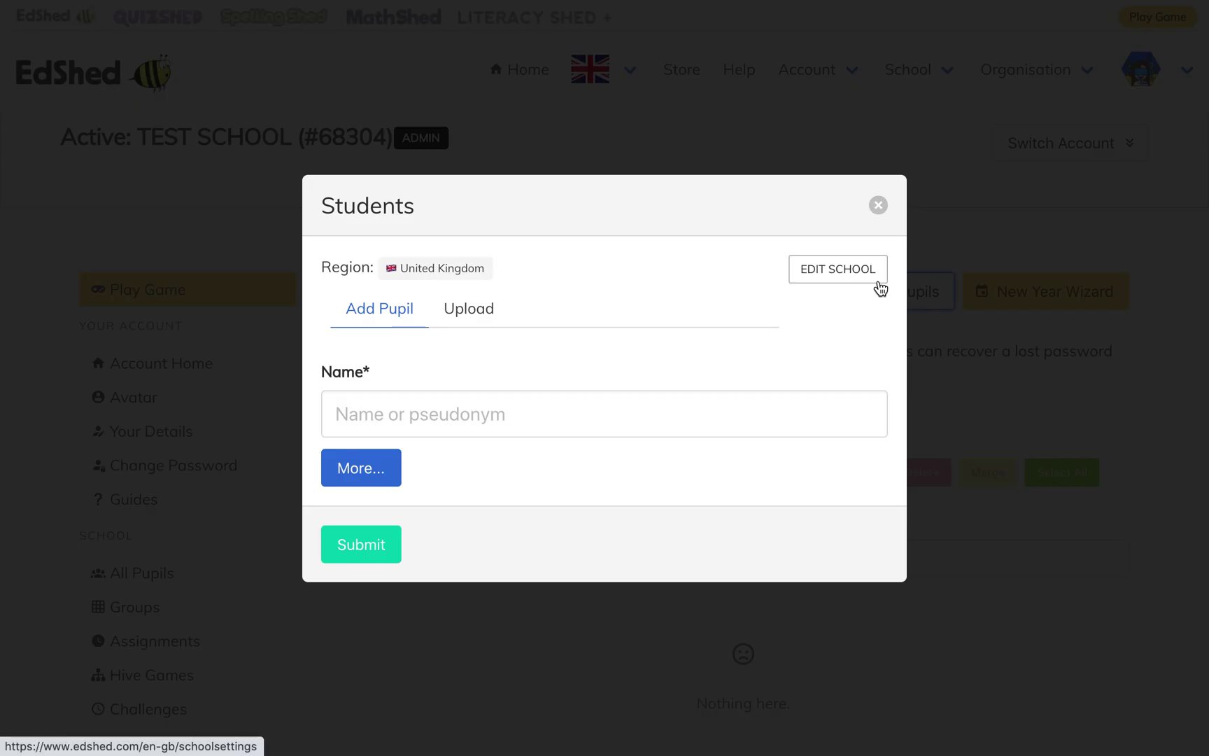
{"action": "left_click", "coordinate": [470, 310]}
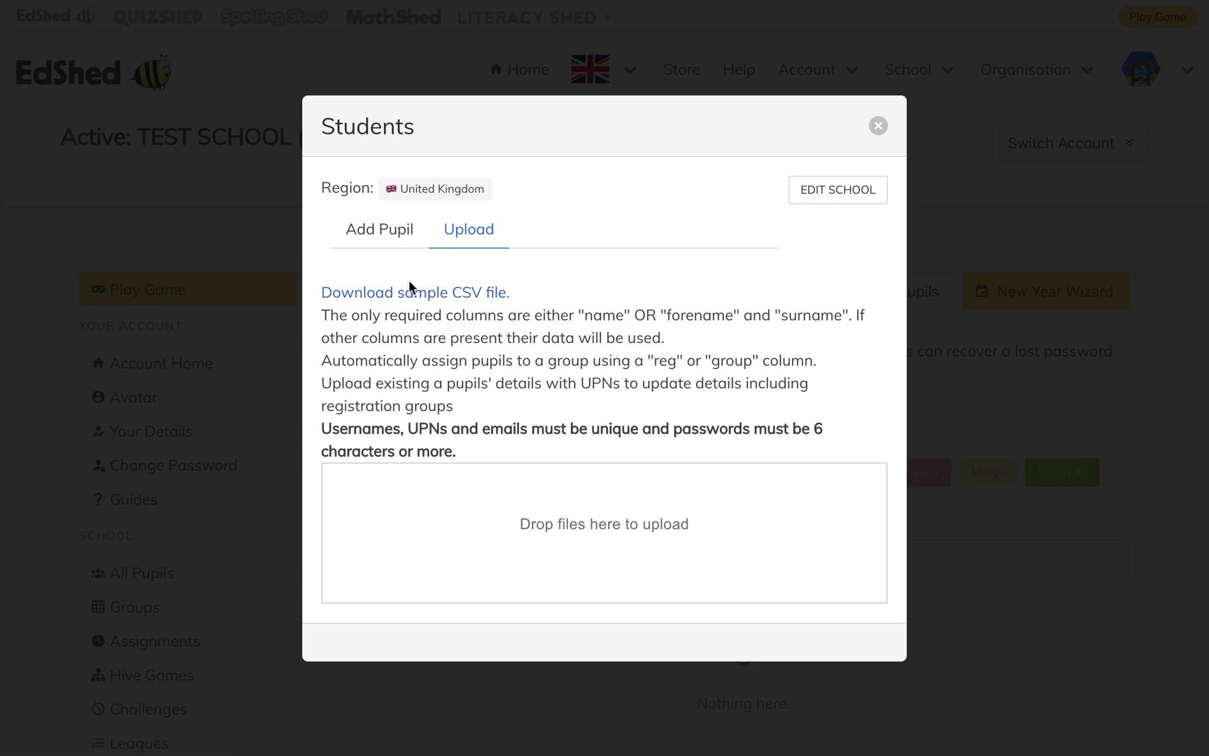
{"action": "left_click", "coordinate": [413, 298]}
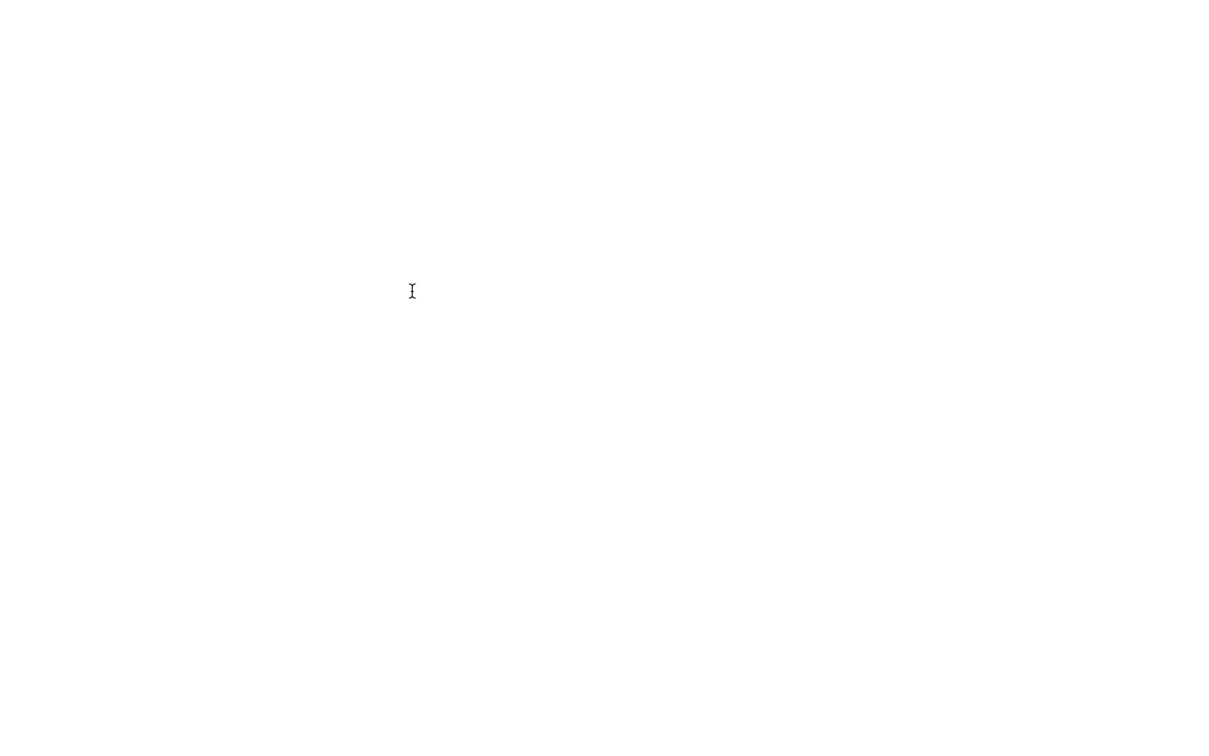
- Open pupildata (4).csv in Excel and clear the sample username (B2) and email (C2)
{"action": "left_click", "coordinate": [92, 749]}
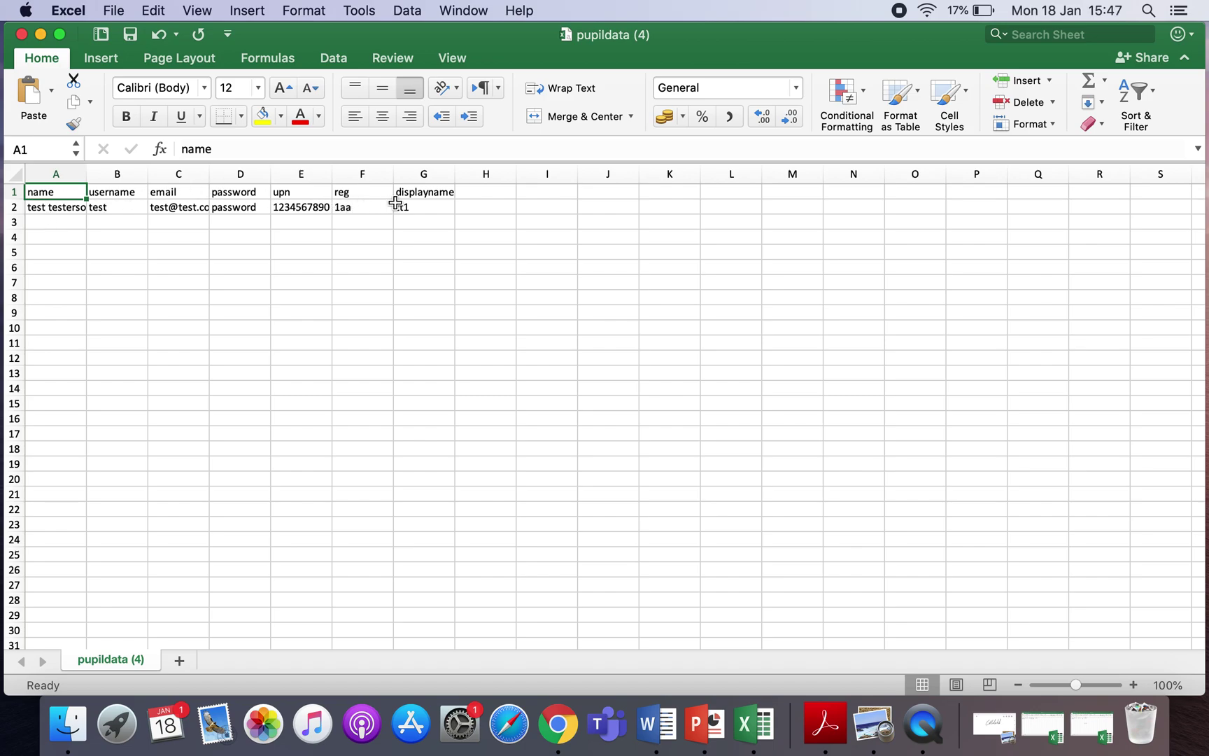
{"action": "left_click", "coordinate": [66, 208]}
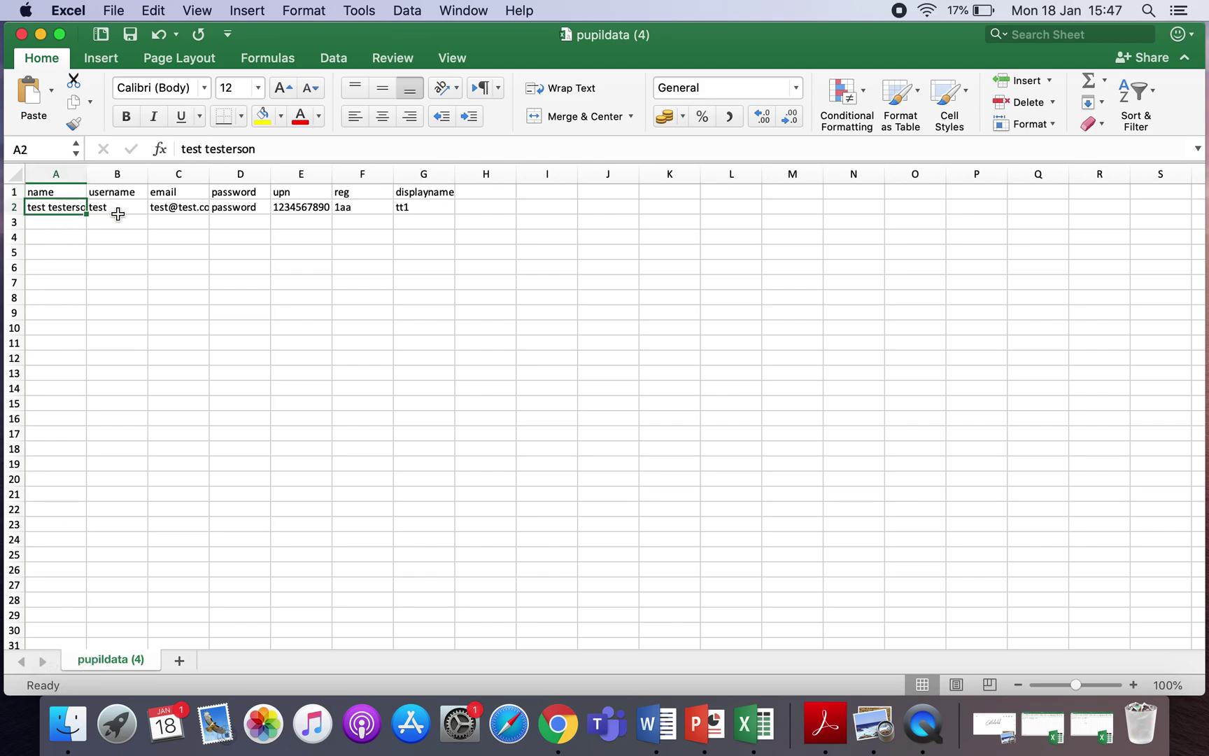
{"action": "left_click", "coordinate": [119, 208]}
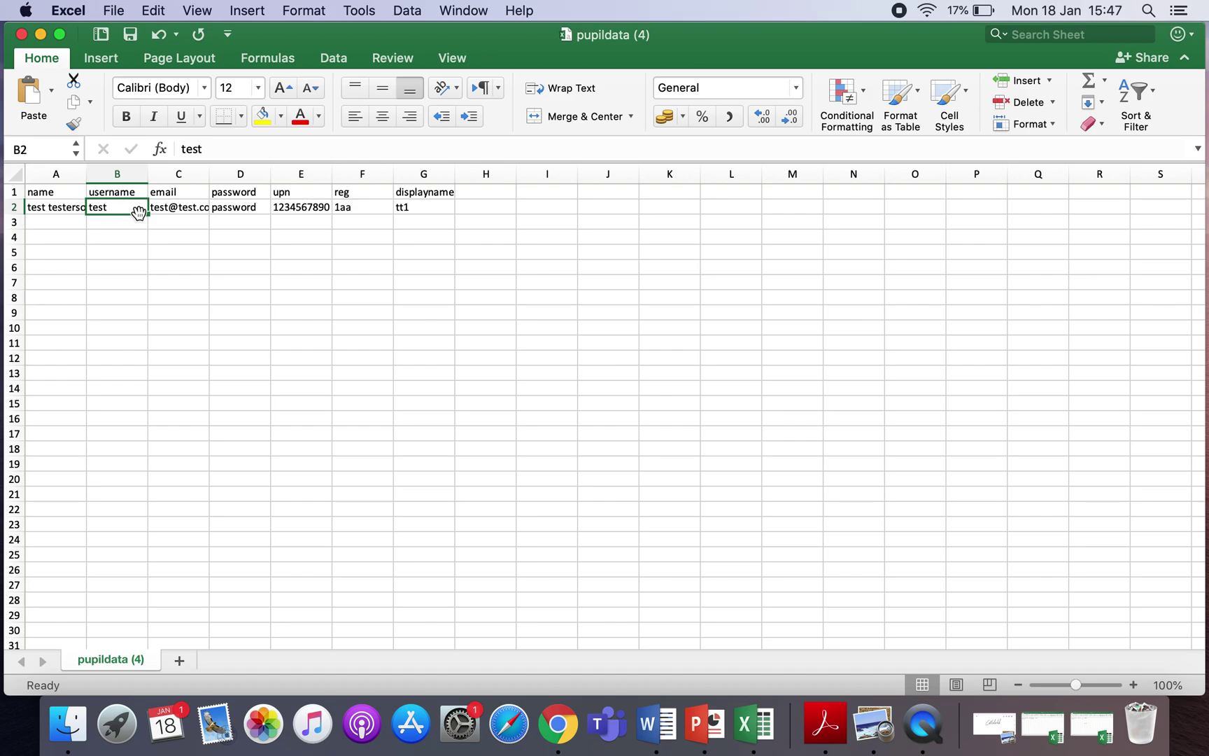
{"action": "key", "text": "Delete"}
{"action": "left_click", "coordinate": [170, 207]}
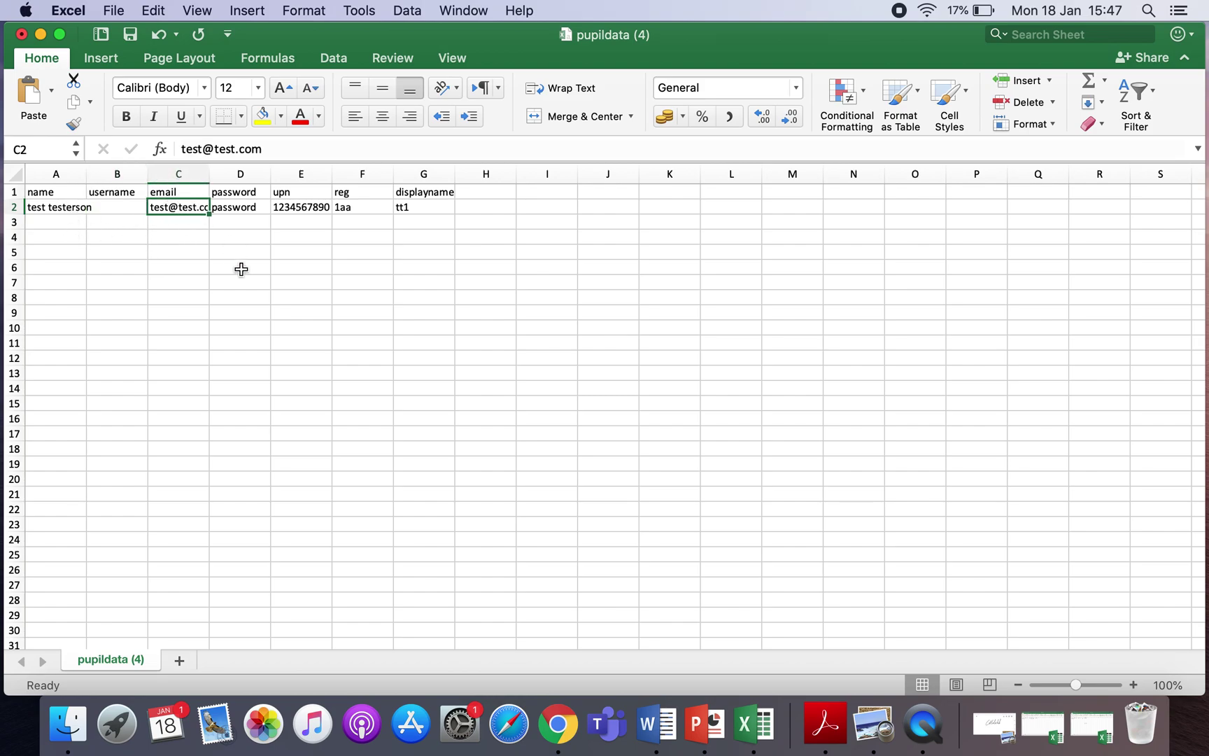
{"action": "key", "text": "Delete"}
- Clear the sample password (D2), UPN (E2) and display name (G2), leaving reg 1aa
{"action": "left_click", "coordinate": [229, 203]}
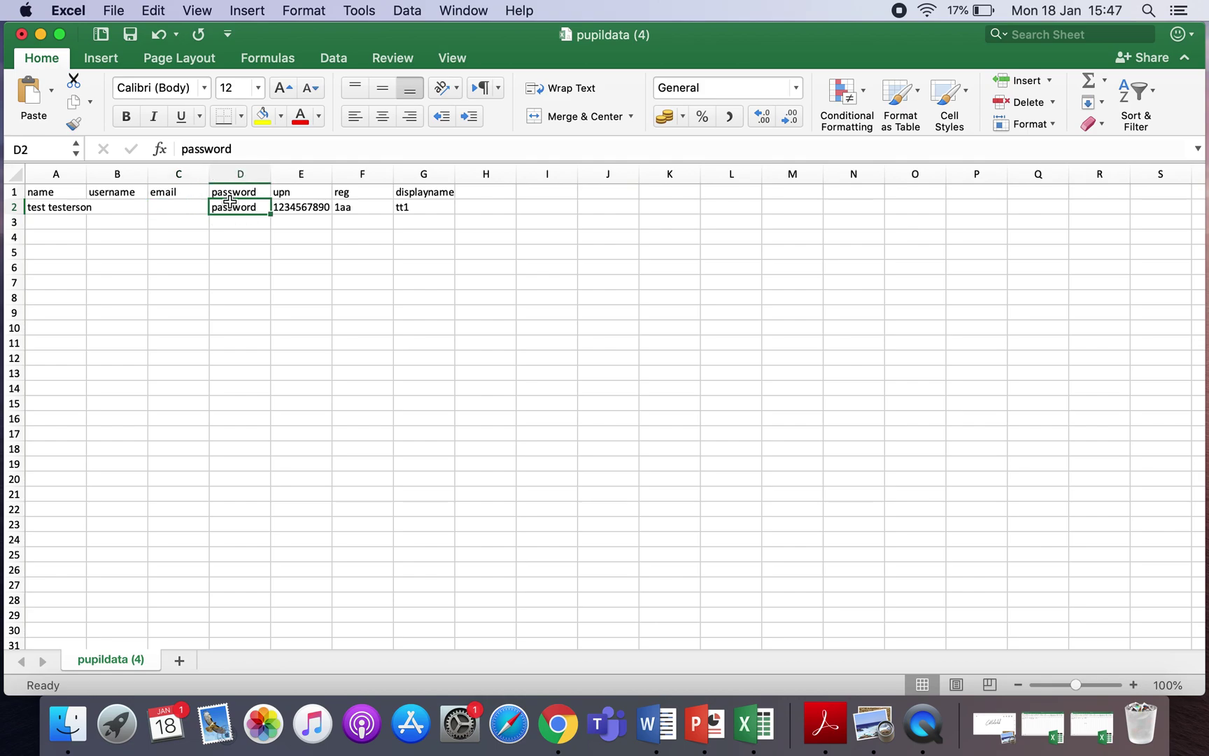
{"action": "key", "text": "Delete"}
{"action": "left_click", "coordinate": [306, 208]}
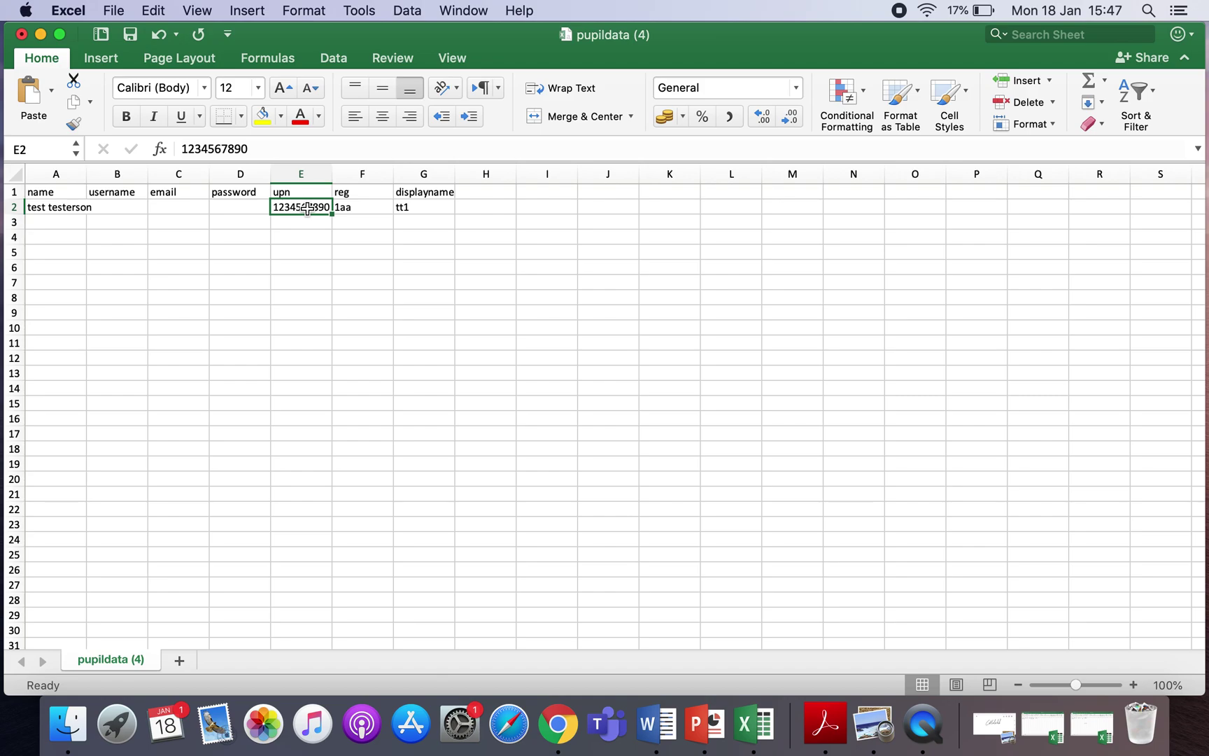
{"action": "key", "text": "Delete"}
{"action": "left_click", "coordinate": [361, 206]}
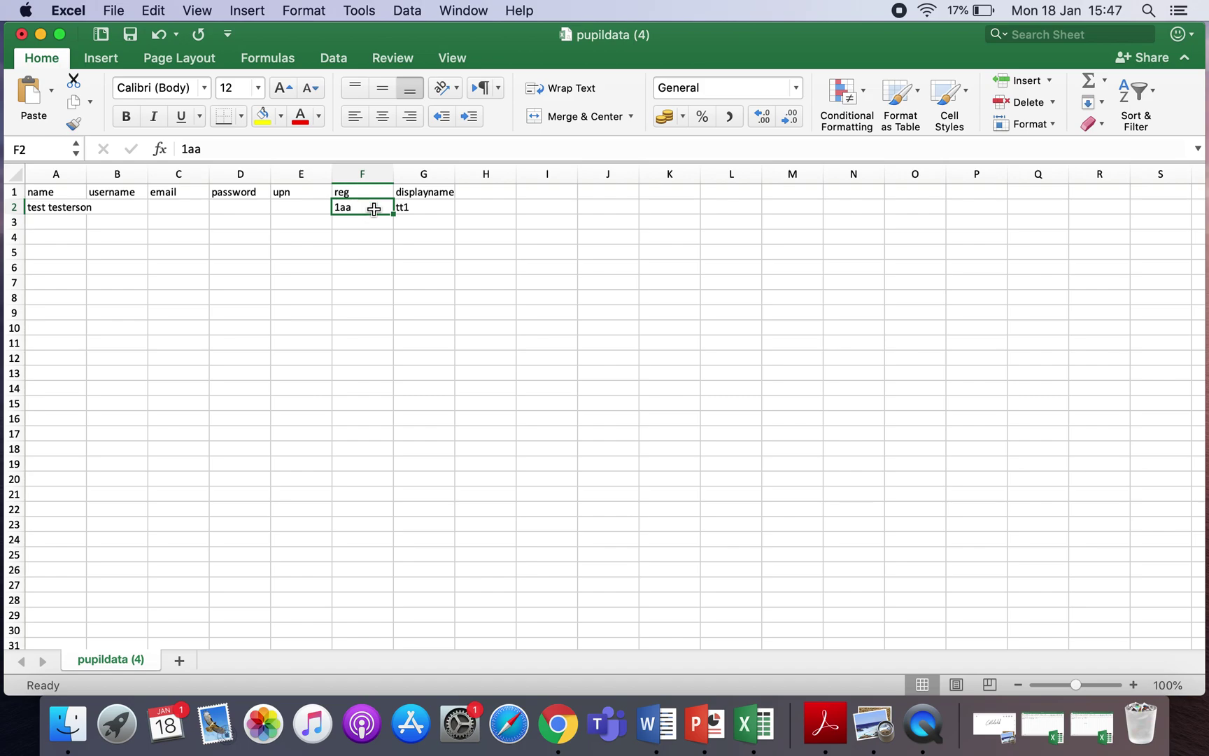
{"action": "left_click", "coordinate": [418, 203]}
{"action": "key", "text": "BackSpace"}
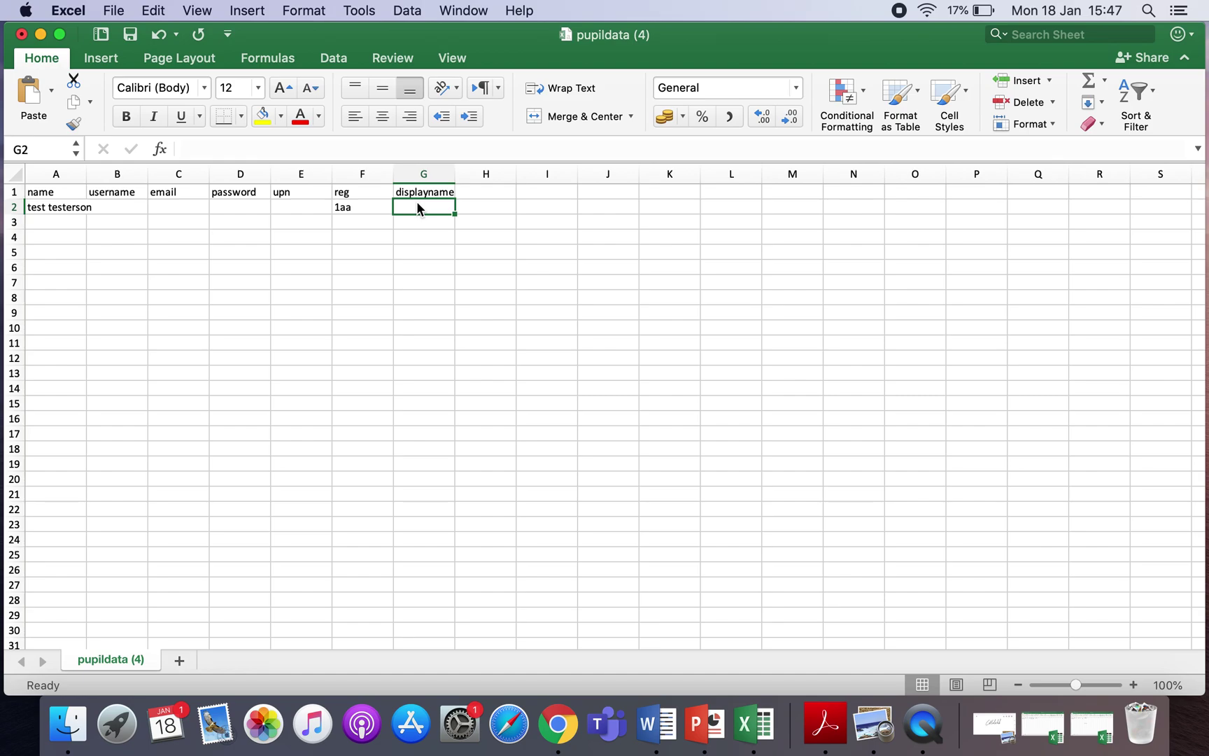
{"action": "left_click", "coordinate": [386, 308]}
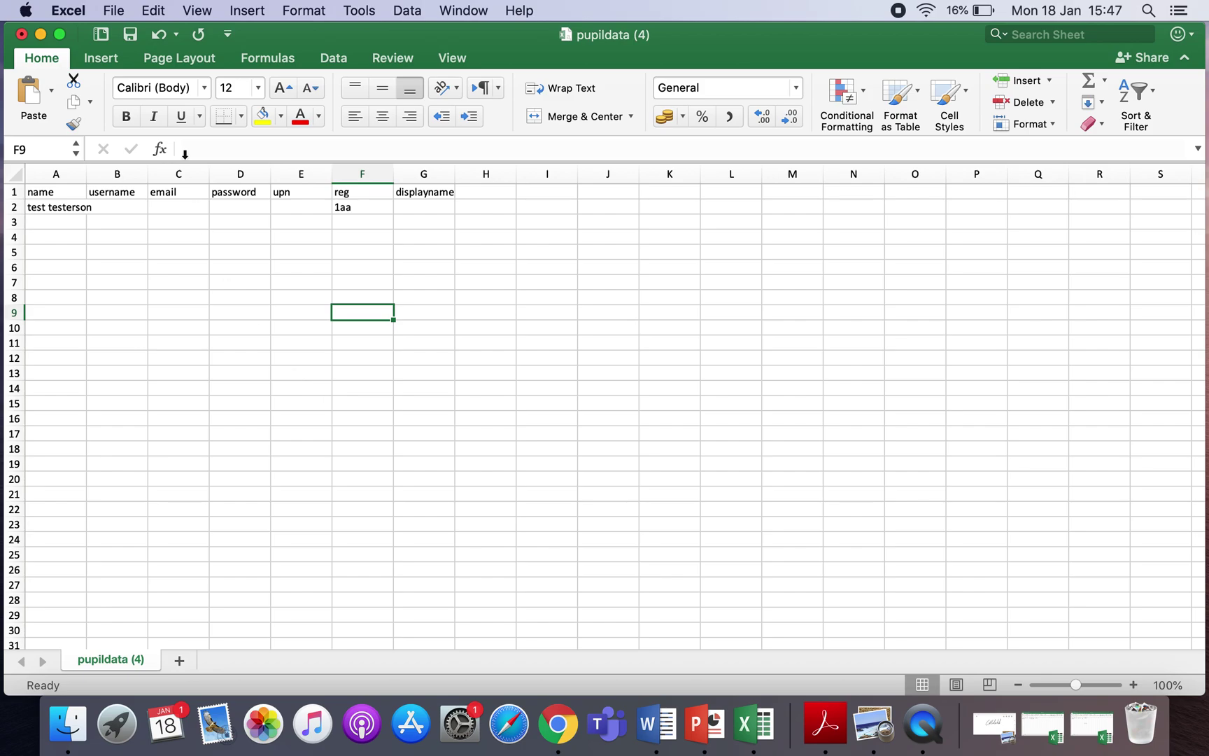
- Confirm Save As format is CSV UTF-8, cancel, minimise Excel and return to EdShed in Chrome
{"action": "left_click", "coordinate": [112, 11]}
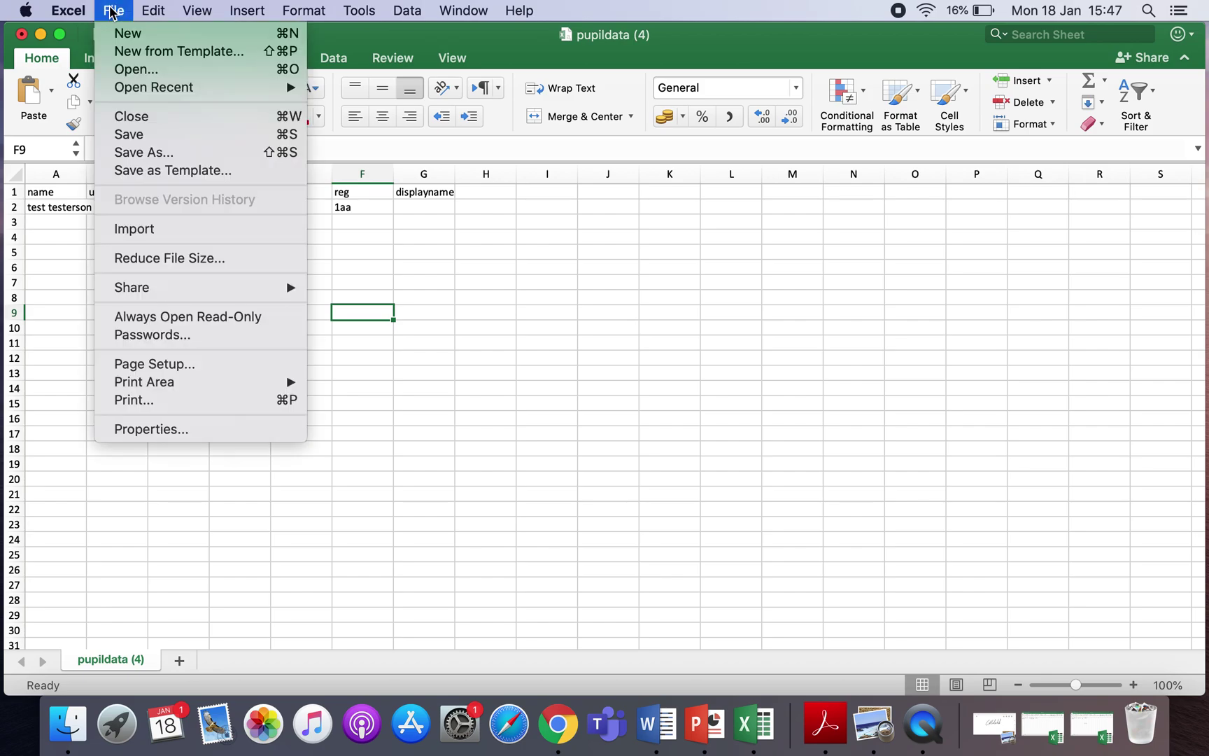
{"action": "left_click", "coordinate": [143, 152]}
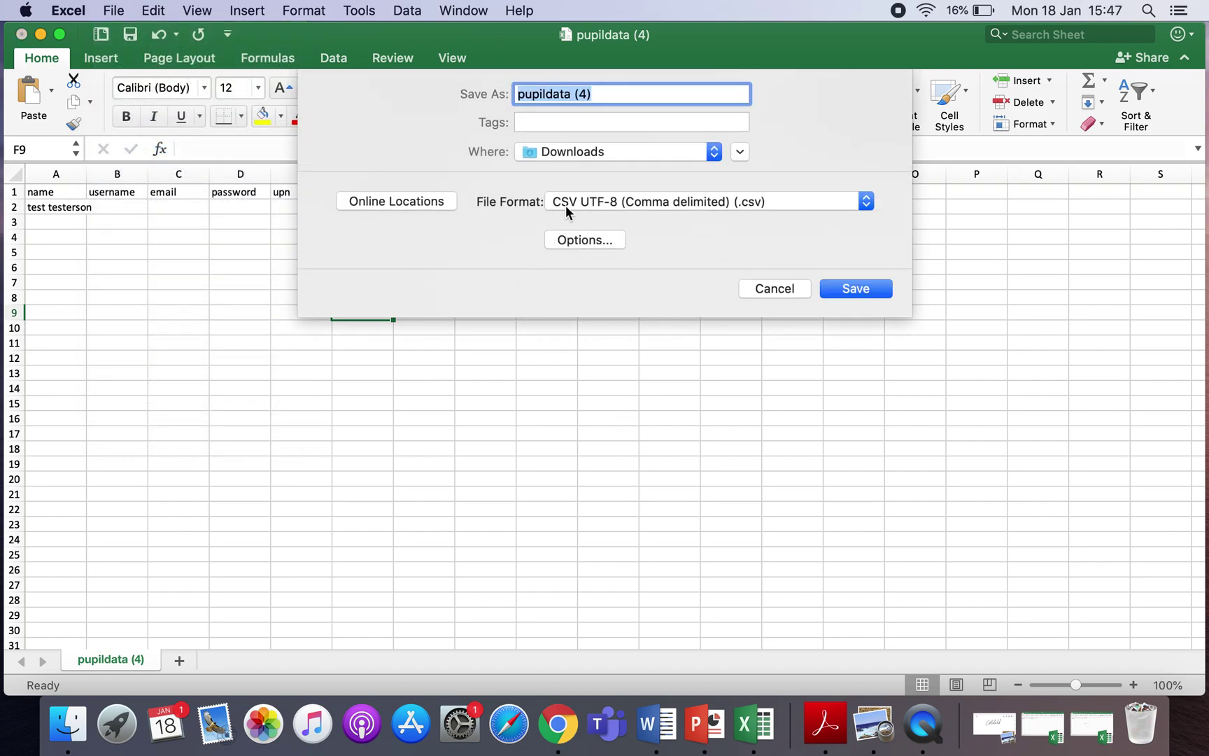
{"action": "left_click", "coordinate": [743, 204]}
{"action": "left_click", "coordinate": [743, 205]}
{"action": "left_click", "coordinate": [773, 290]}
{"action": "left_click", "coordinate": [47, 35]}
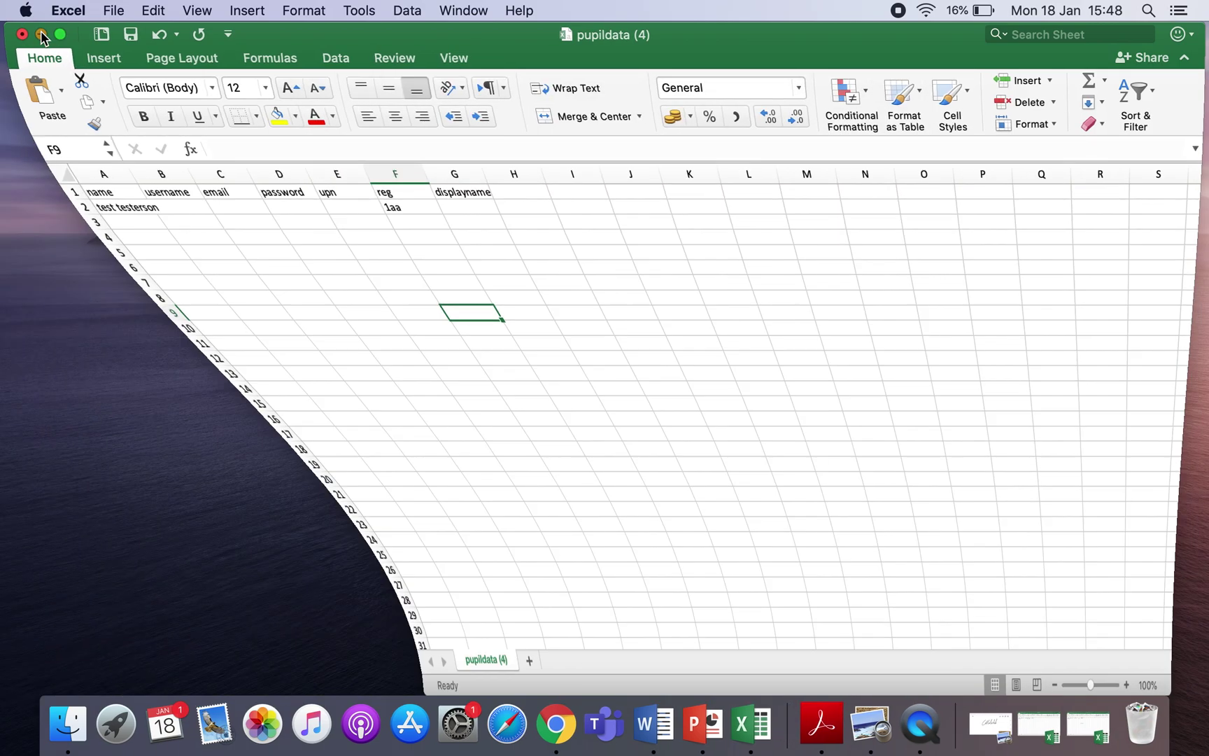
{"action": "left_click", "coordinate": [535, 727]}
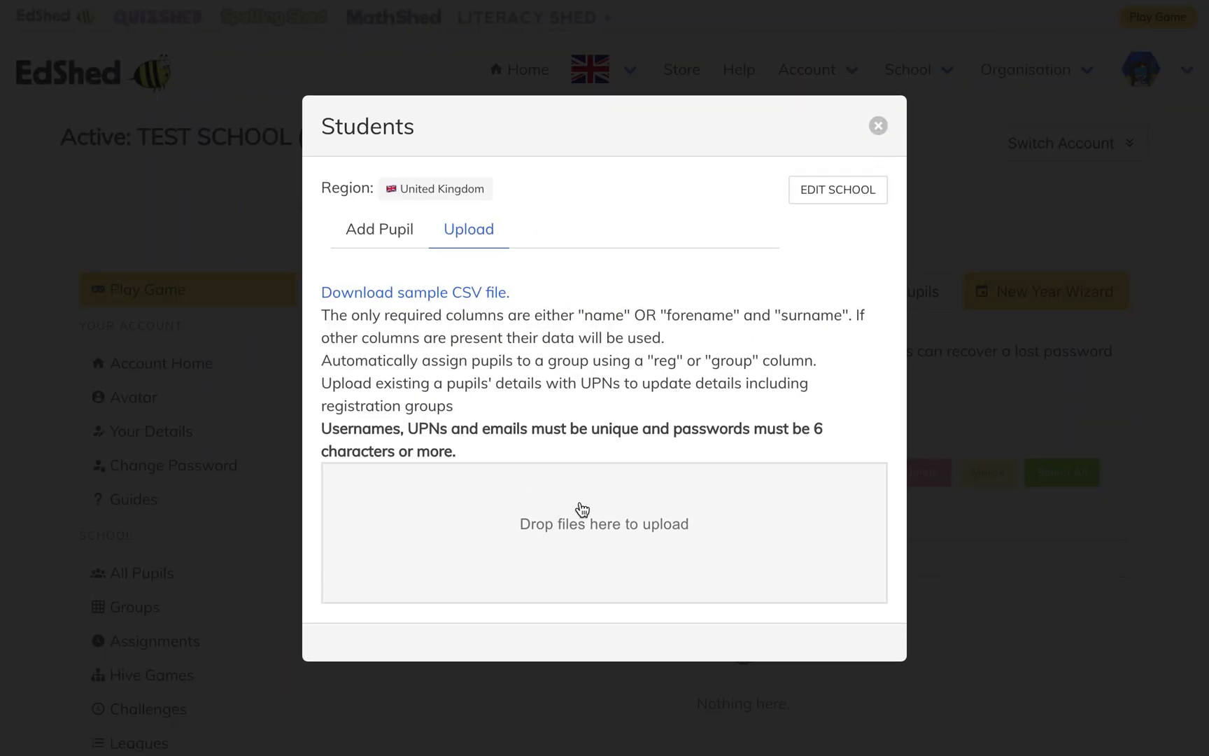
- Upload TEST PUPILS.csv from the Desktop through the upload drop zone
{"action": "left_click", "coordinate": [580, 502]}
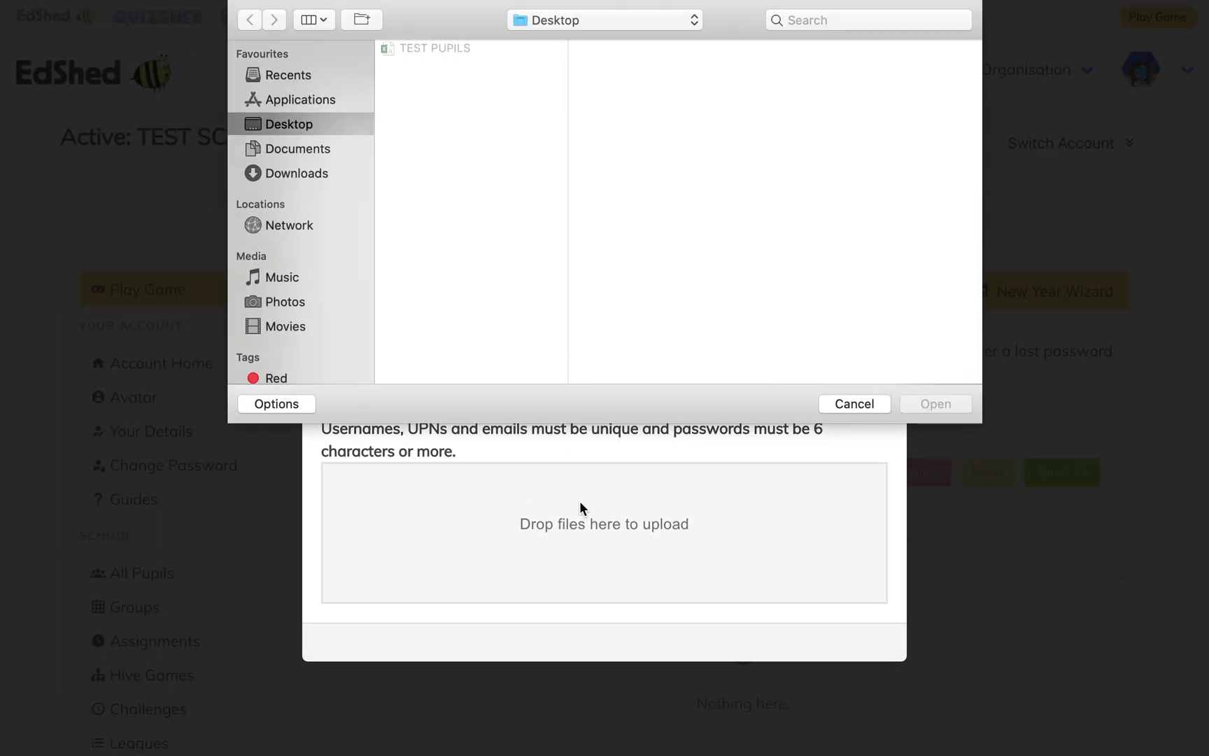
{"action": "left_click", "coordinate": [415, 51]}
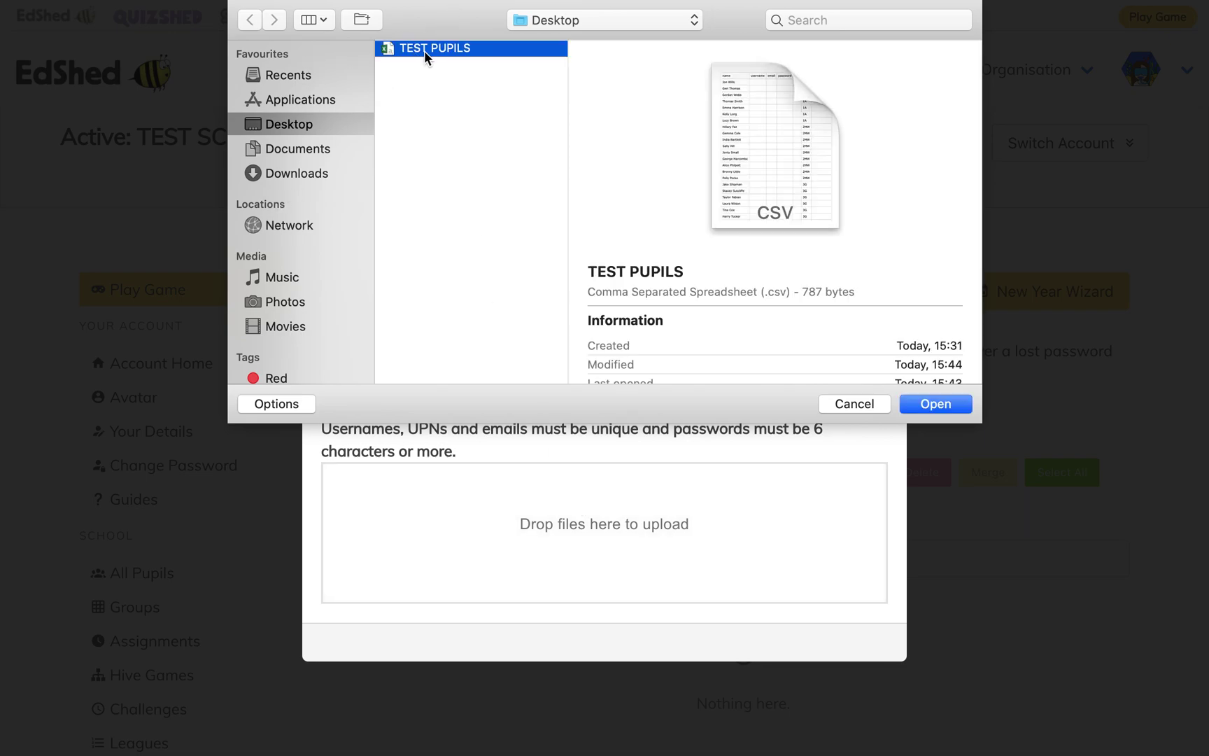
{"action": "left_click", "coordinate": [936, 403]}
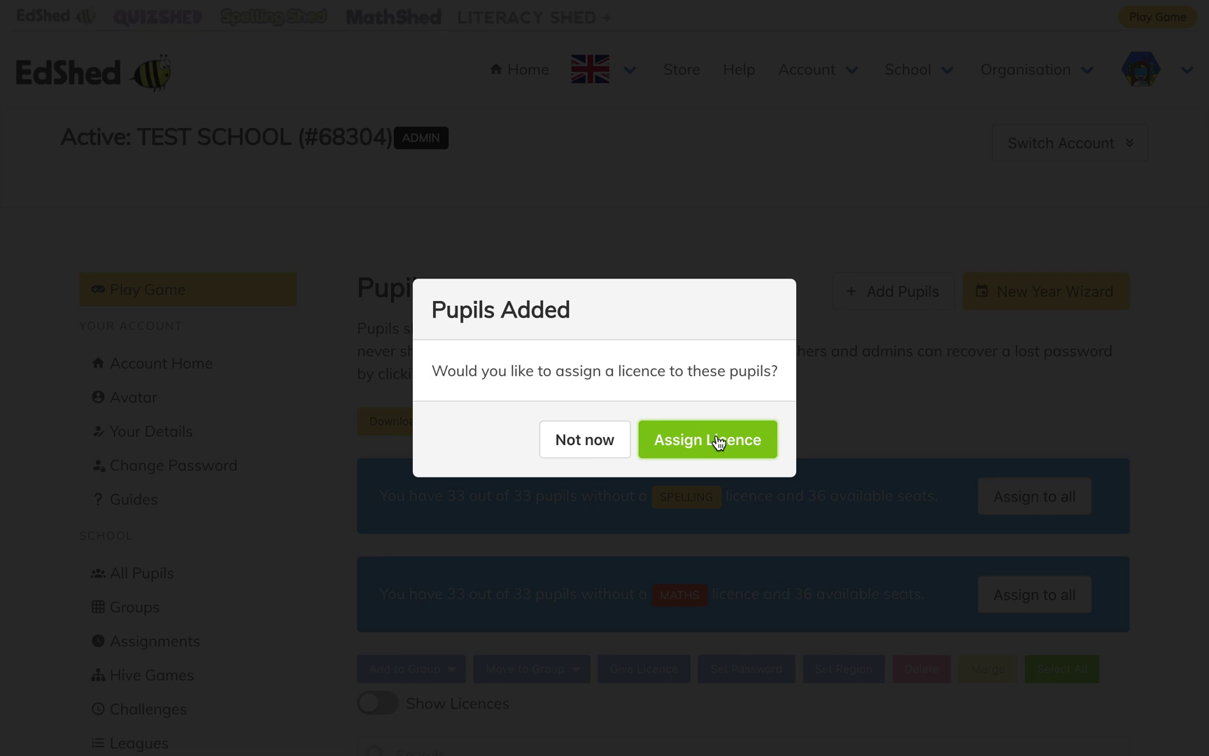
- Assign the EdShed Online Spelling/Maths free-trial subscription to all ticked pupils
{"action": "left_click", "coordinate": [717, 443]}
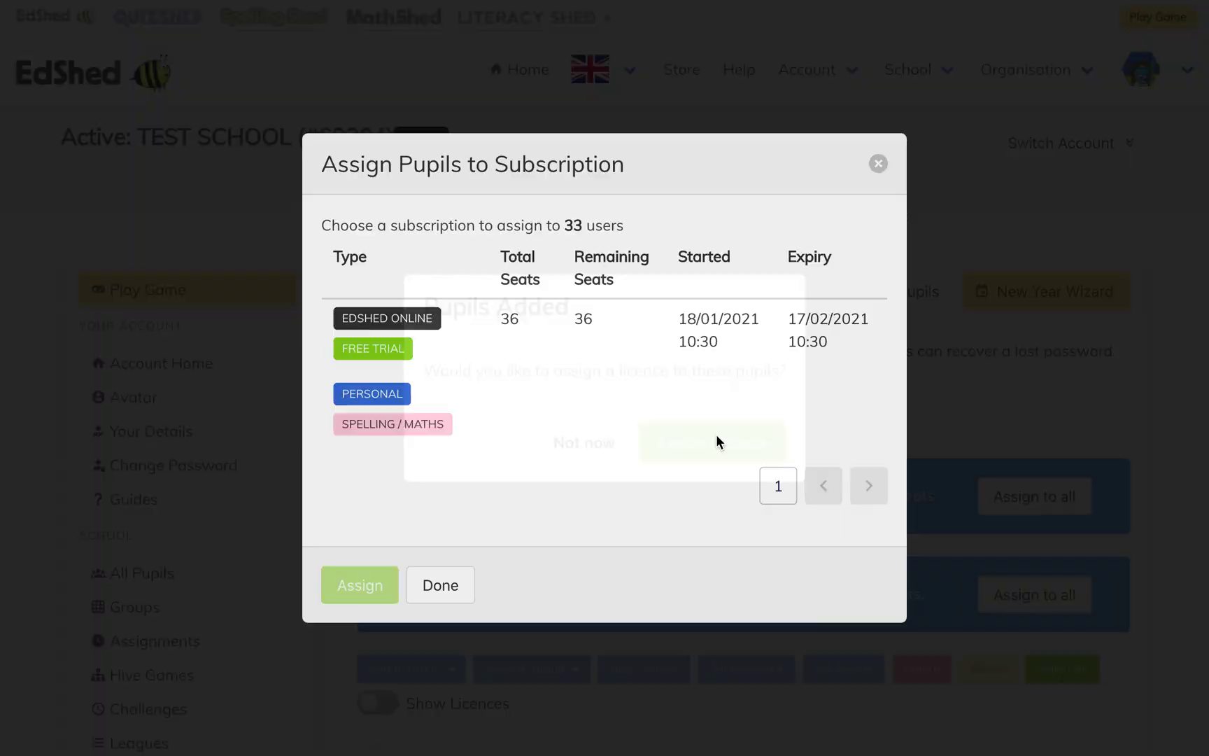
{"action": "left_click", "coordinate": [625, 327]}
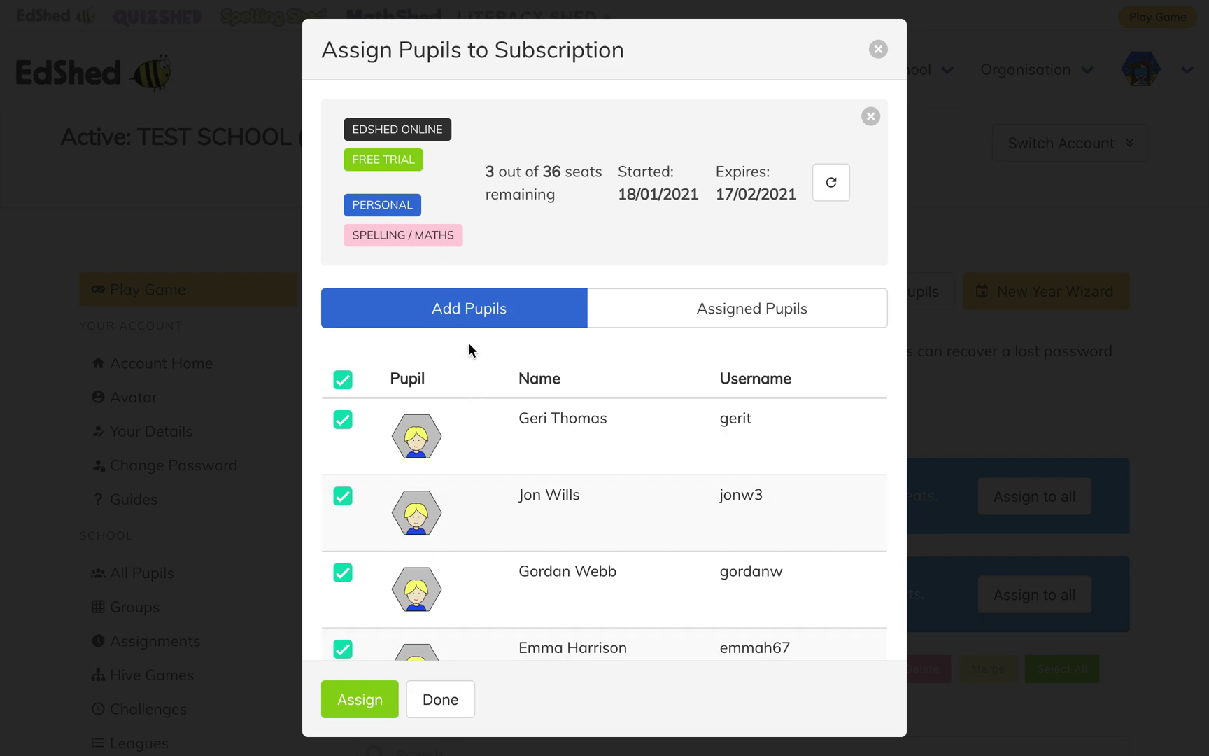
{"action": "scroll", "coordinate": [485, 160], "scroll_direction": "down", "scroll_amount": 4}
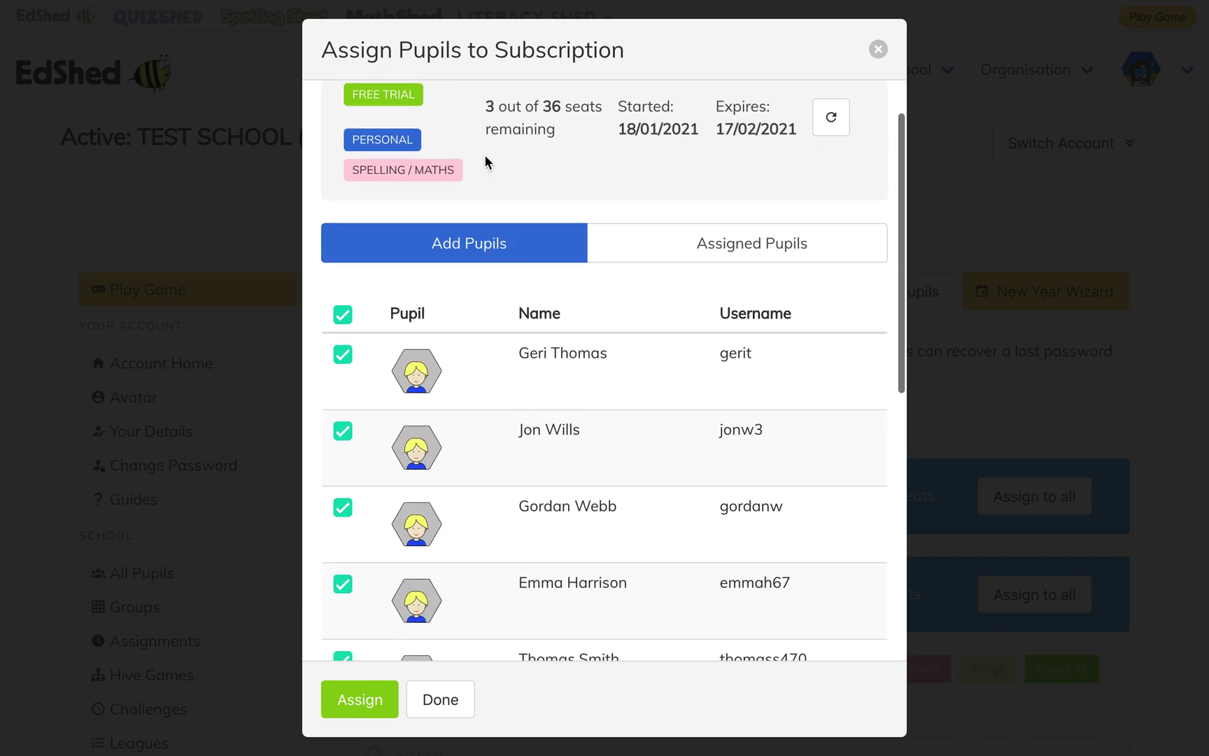
{"action": "left_click", "coordinate": [367, 708]}
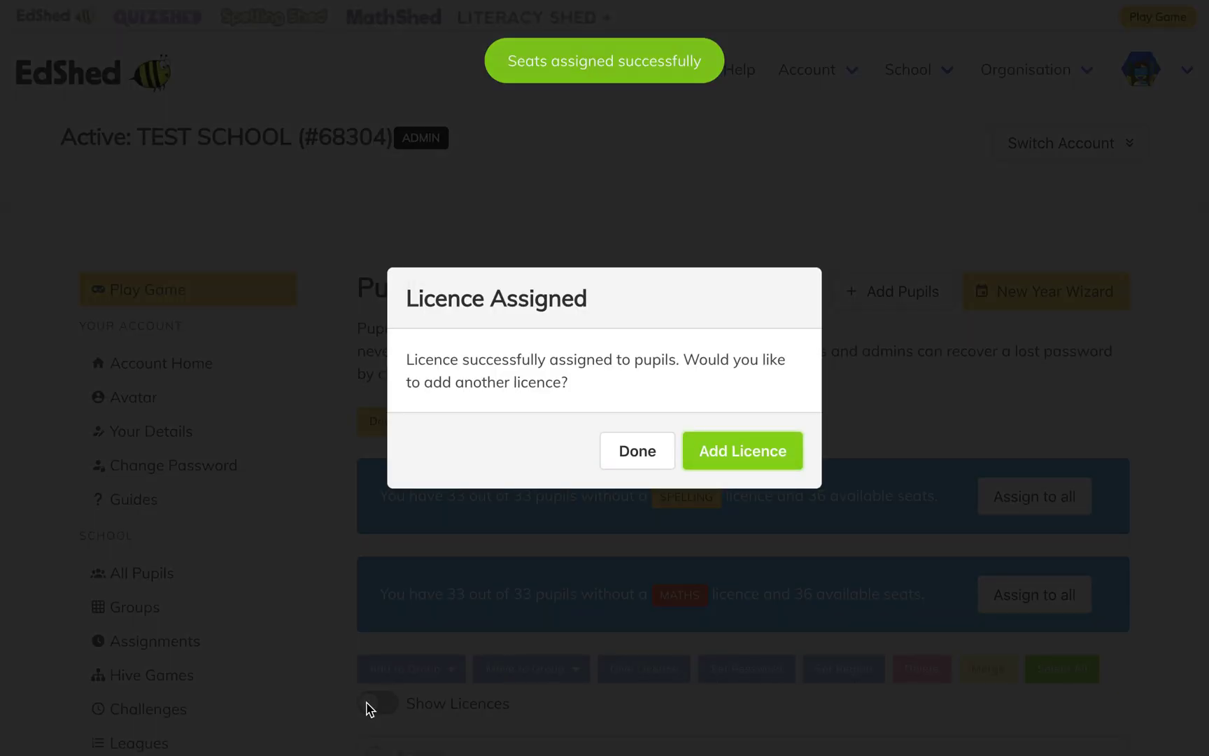
- Show pupils' SPELLING / MATHS licences expiring 17/02/2021, then view groups 1A, 2MW, 3G and 4JK
{"action": "left_click", "coordinate": [649, 463]}
{"action": "scroll", "coordinate": [649, 463], "scroll_direction": "down", "scroll_amount": 4}
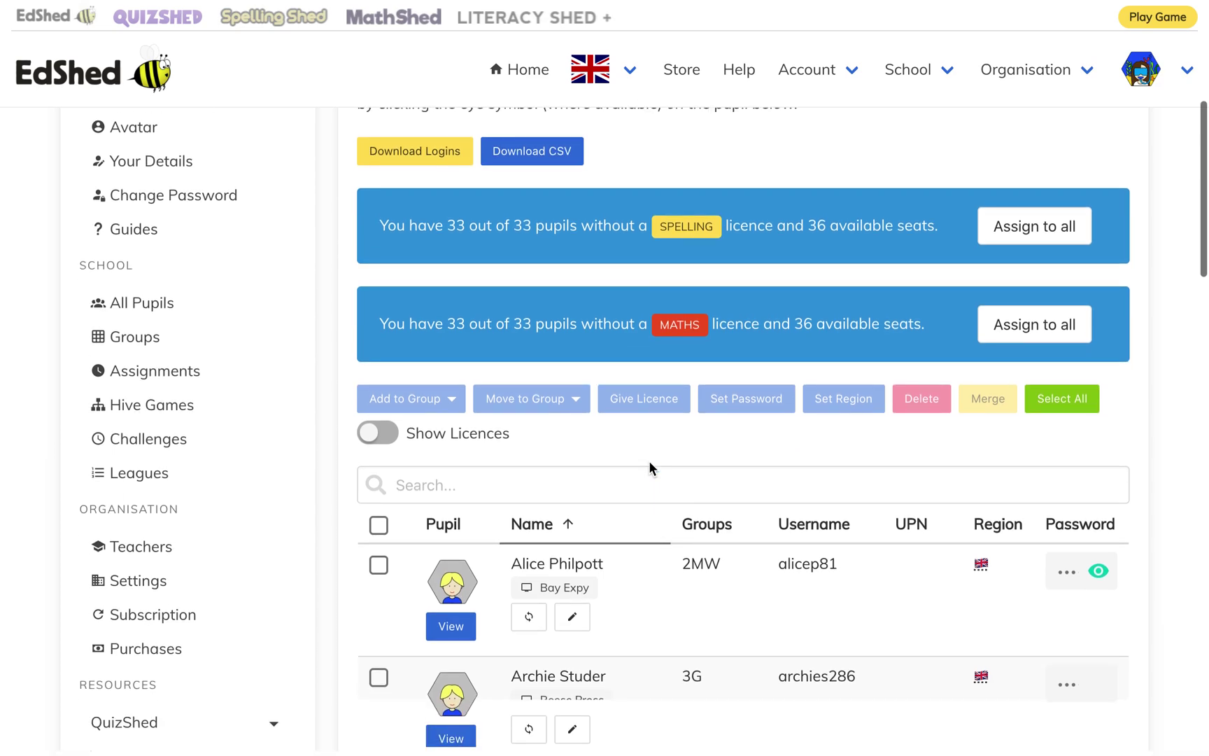
{"action": "scroll", "coordinate": [648, 459], "scroll_direction": "up", "scroll_amount": 5}
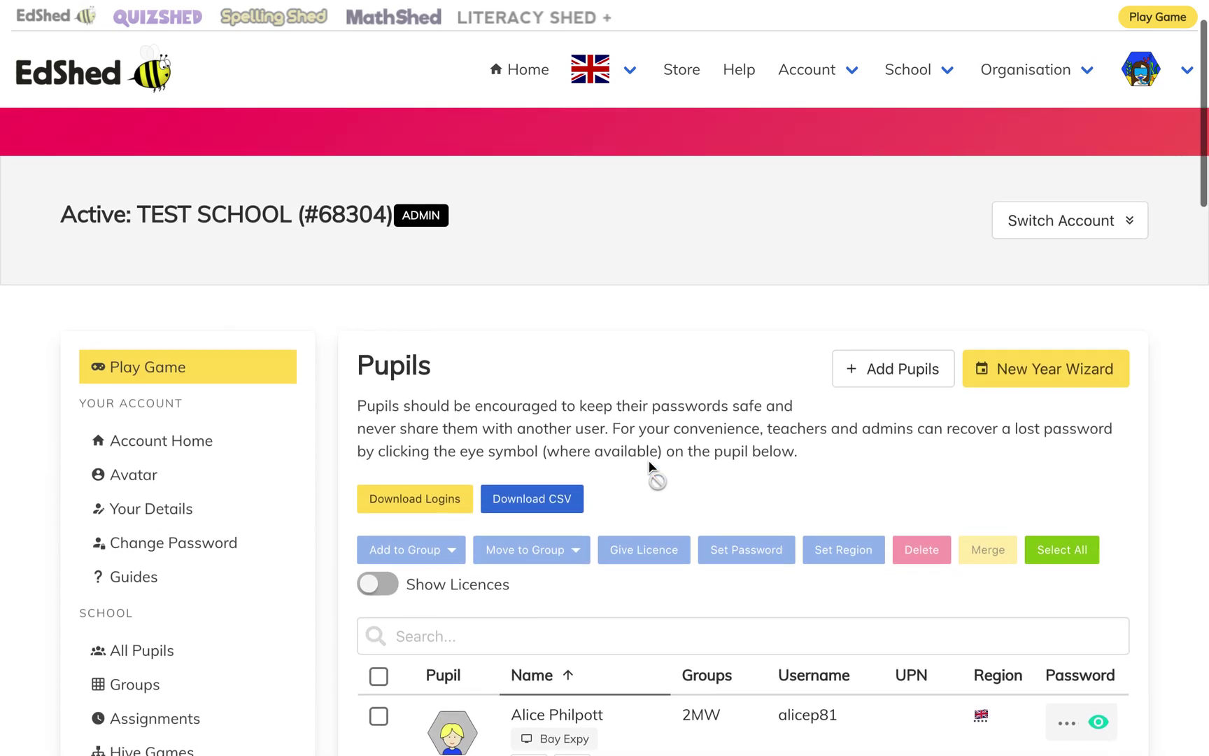
{"action": "scroll", "coordinate": [649, 465], "scroll_direction": "down", "scroll_amount": 3}
{"action": "left_click", "coordinate": [392, 433]}
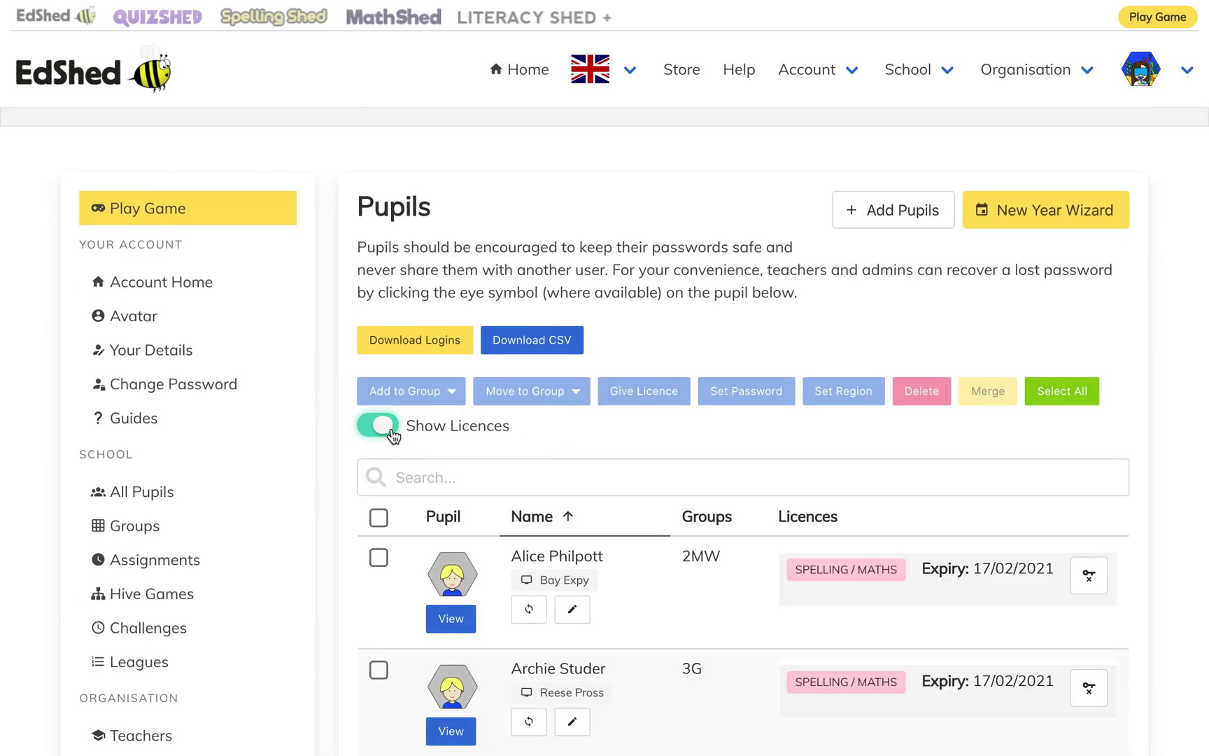
{"action": "scroll", "coordinate": [392, 433], "scroll_direction": "down", "scroll_amount": 6}
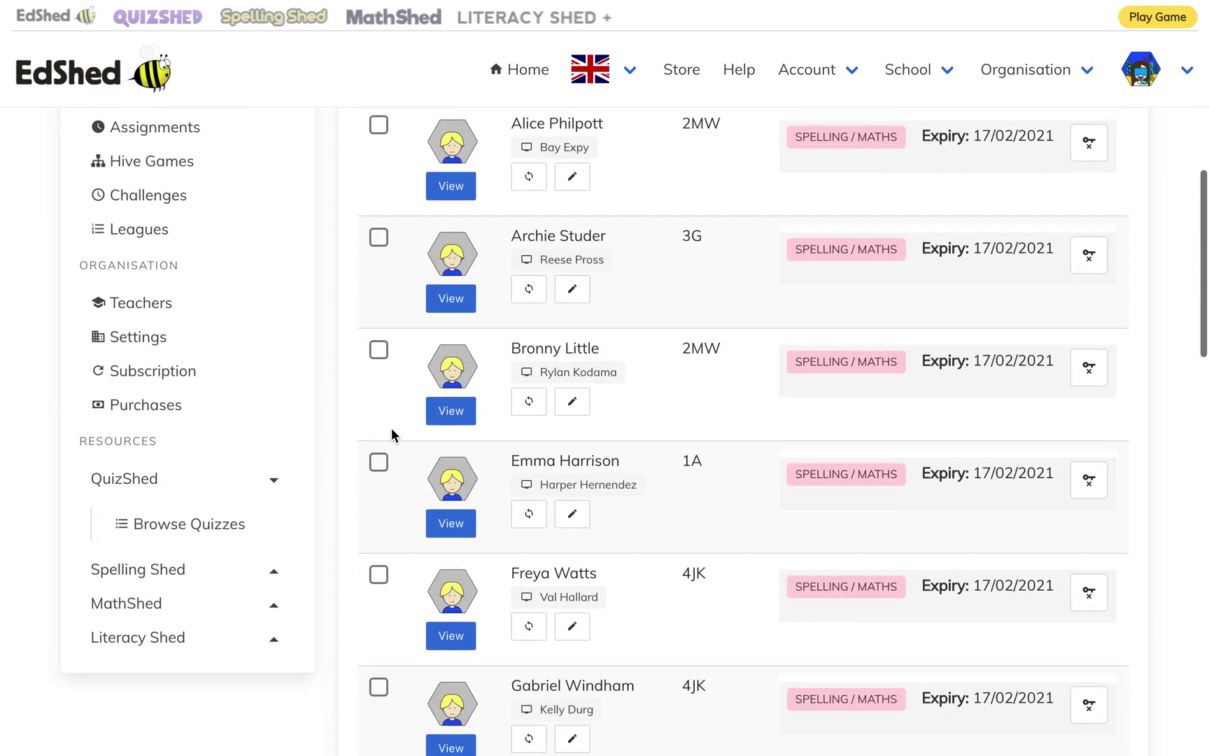
{"action": "scroll", "coordinate": [391, 428], "scroll_direction": "down", "scroll_amount": 1}
{"action": "scroll", "coordinate": [391, 428], "scroll_direction": "up", "scroll_amount": 5}
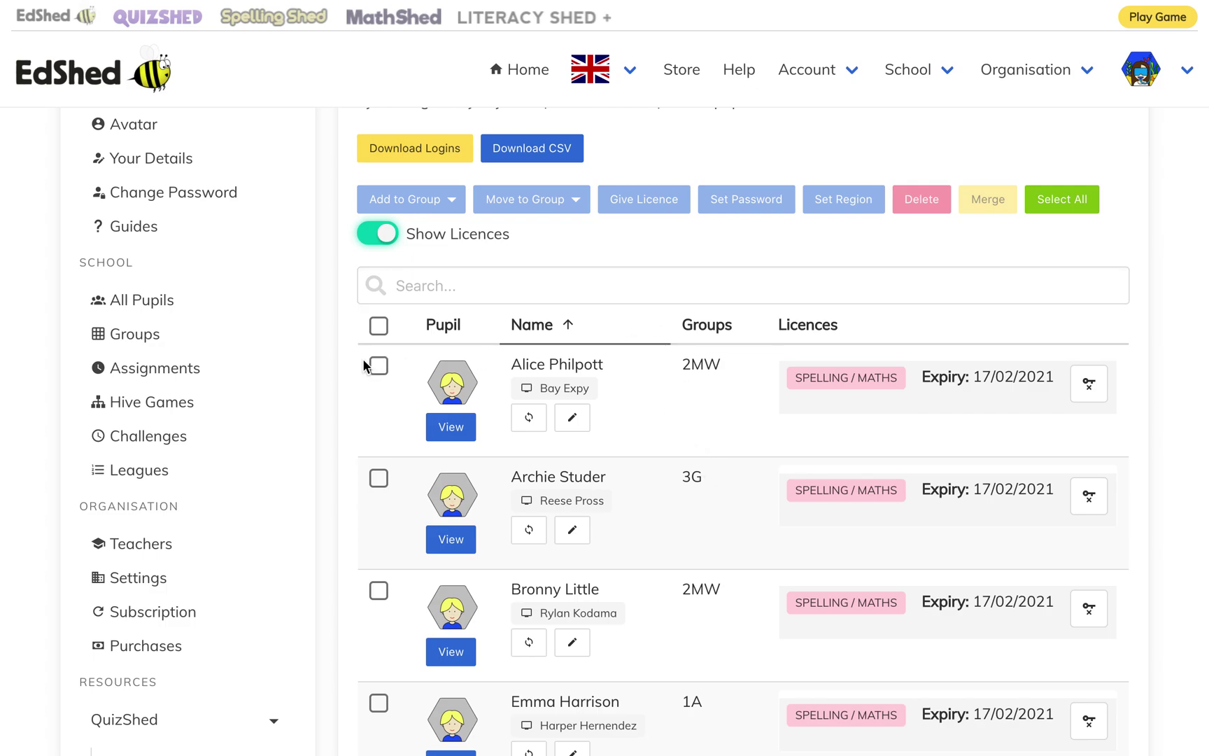
{"action": "left_click", "coordinate": [145, 340]}
{"action": "scroll", "coordinate": [144, 340], "scroll_direction": "down", "scroll_amount": 1}
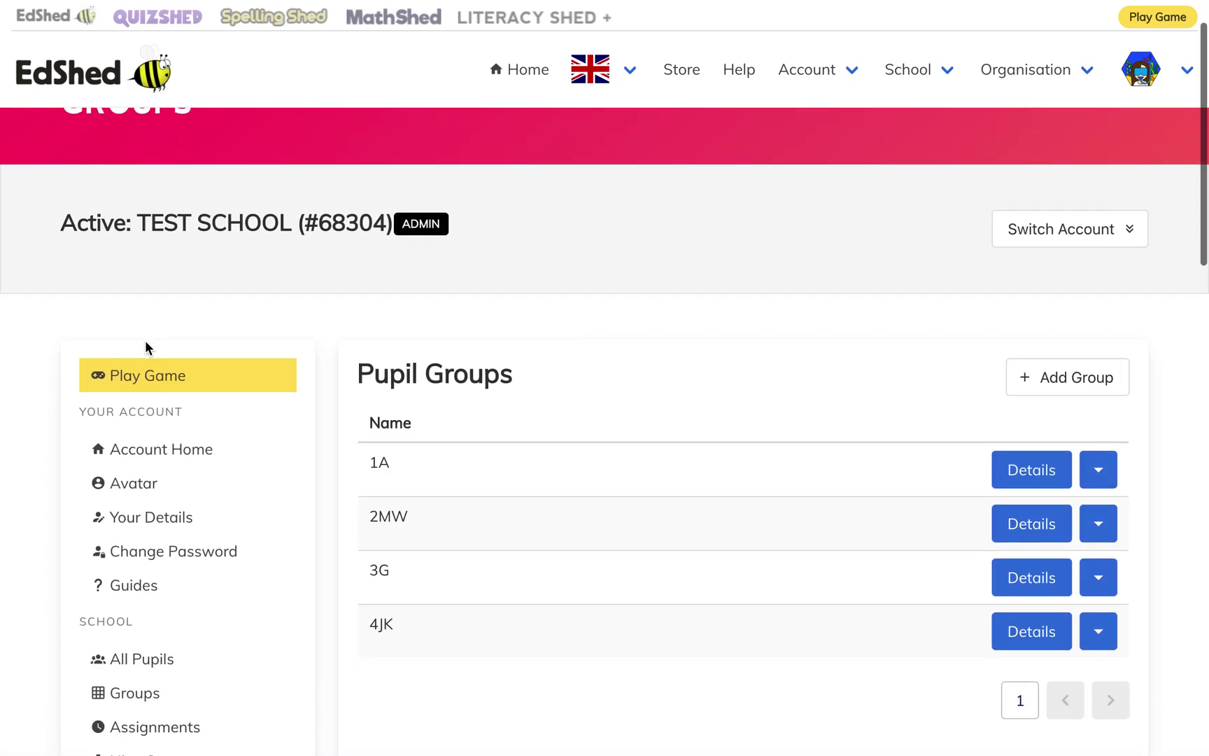
{"action": "left_click", "coordinate": [1039, 467]}
{"action": "scroll", "coordinate": [1038, 467], "scroll_direction": "down", "scroll_amount": 10}
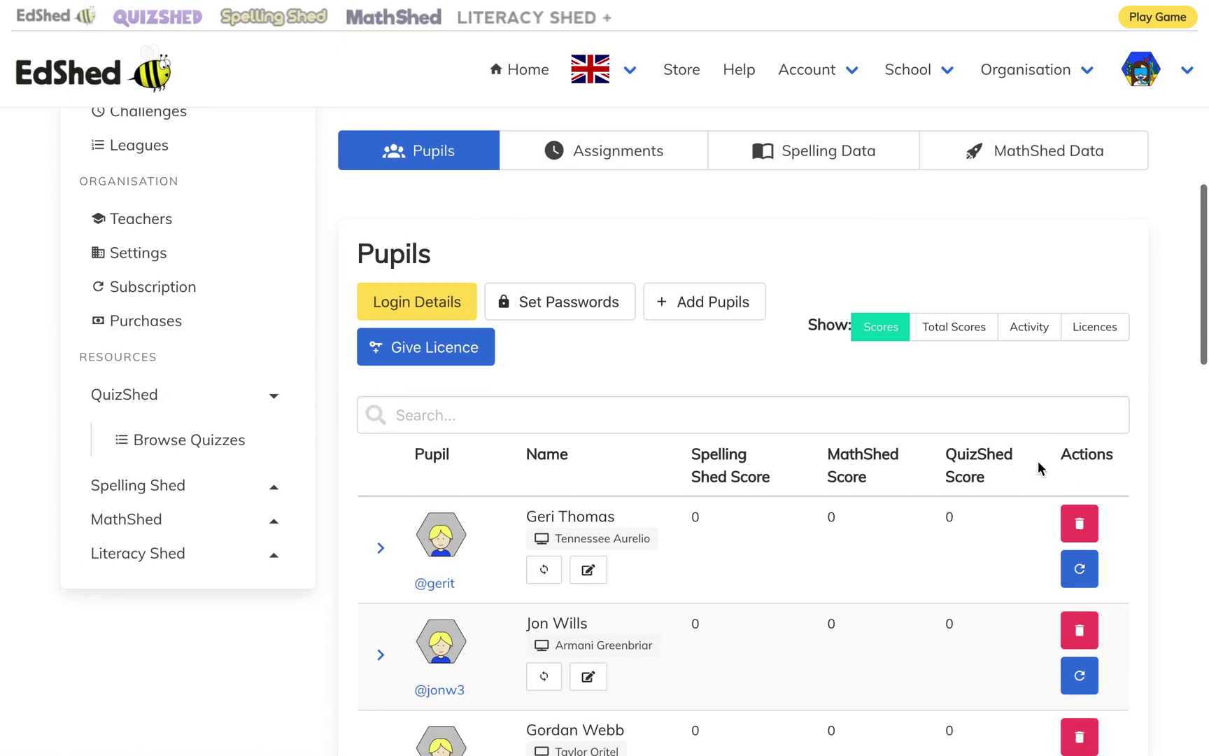
{"action": "scroll", "coordinate": [1038, 462], "scroll_direction": "down", "scroll_amount": 5}
{"action": "scroll", "coordinate": [1038, 461], "scroll_direction": "up", "scroll_amount": 5}
{"action": "scroll", "coordinate": [1038, 463], "scroll_direction": "up", "scroll_amount": 3}
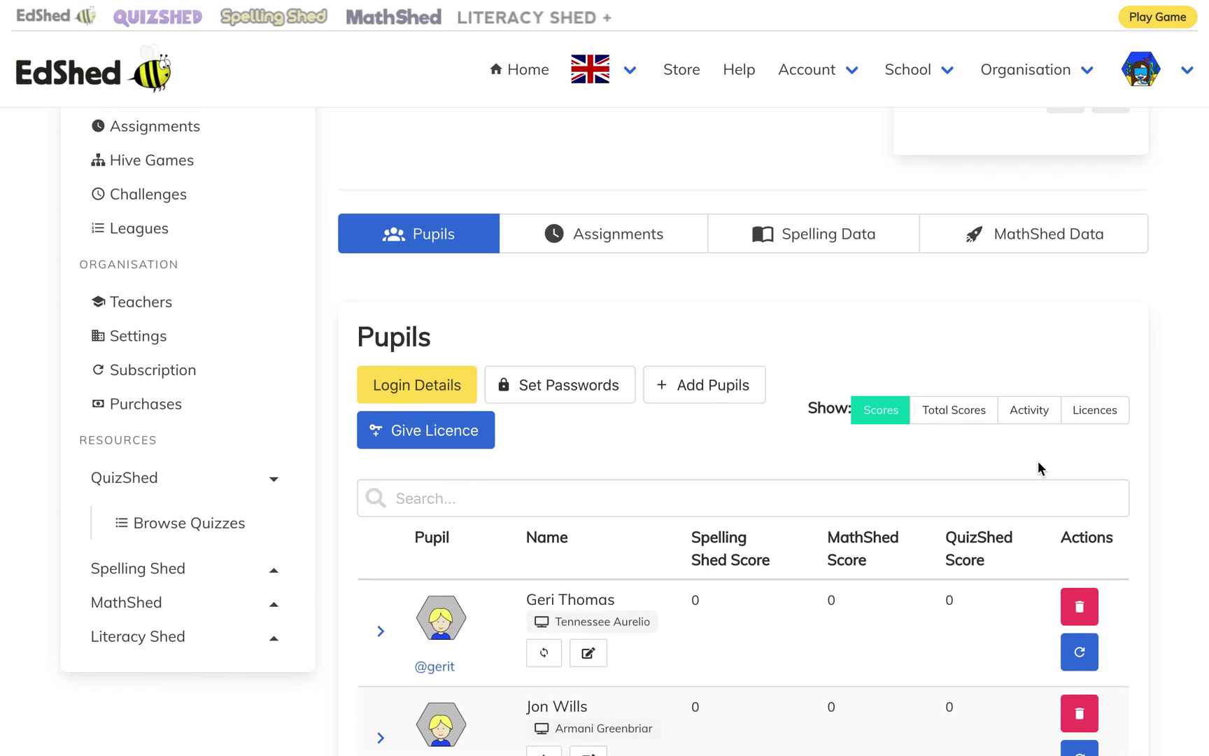
{"action": "scroll", "coordinate": [1038, 468], "scroll_direction": "up", "scroll_amount": 5}
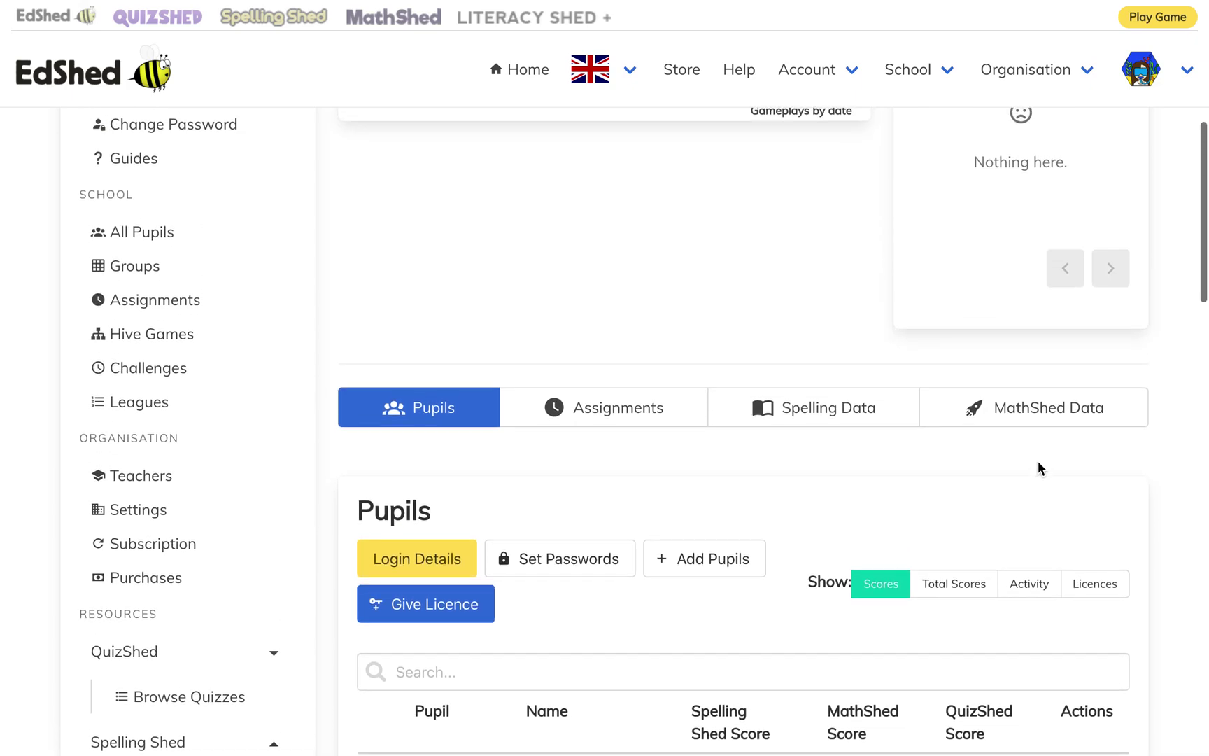
{"action": "left_click", "coordinate": [256, 234]}
{"action": "scroll", "coordinate": [547, 563], "scroll_direction": "down", "scroll_amount": 5}
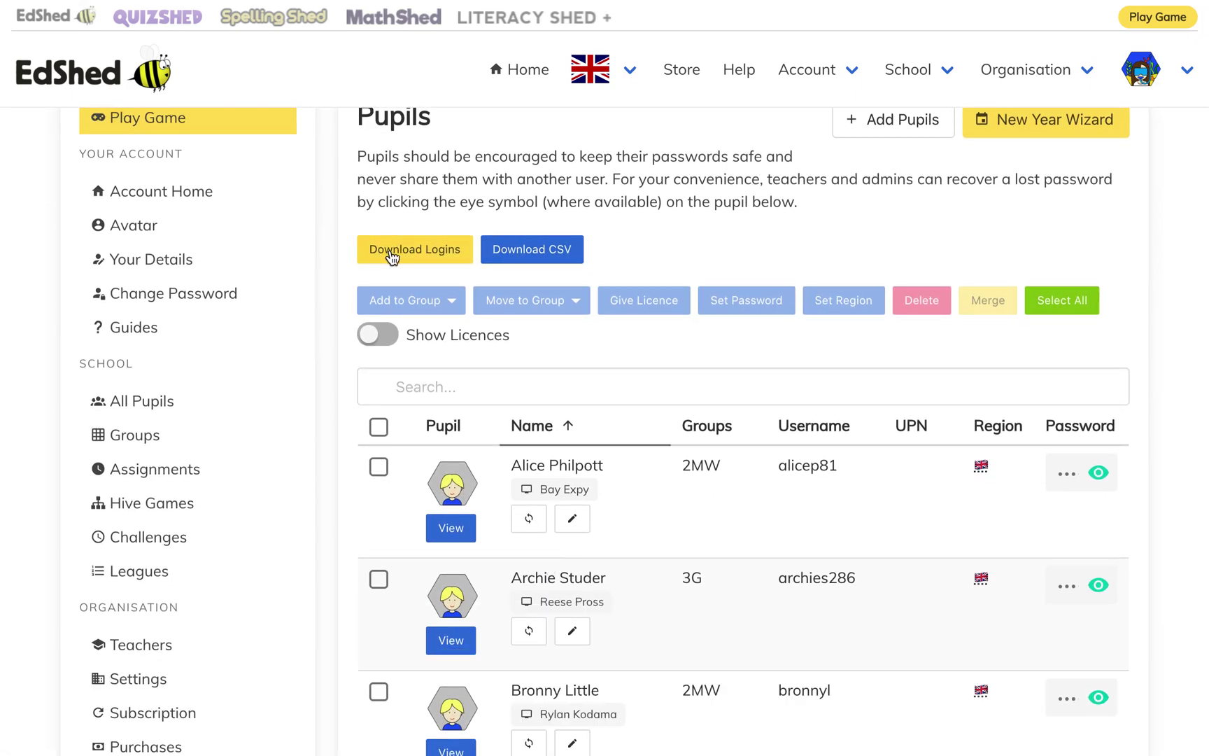
{"action": "left_click", "coordinate": [392, 258]}
{"action": "left_click", "coordinate": [161, 433]}
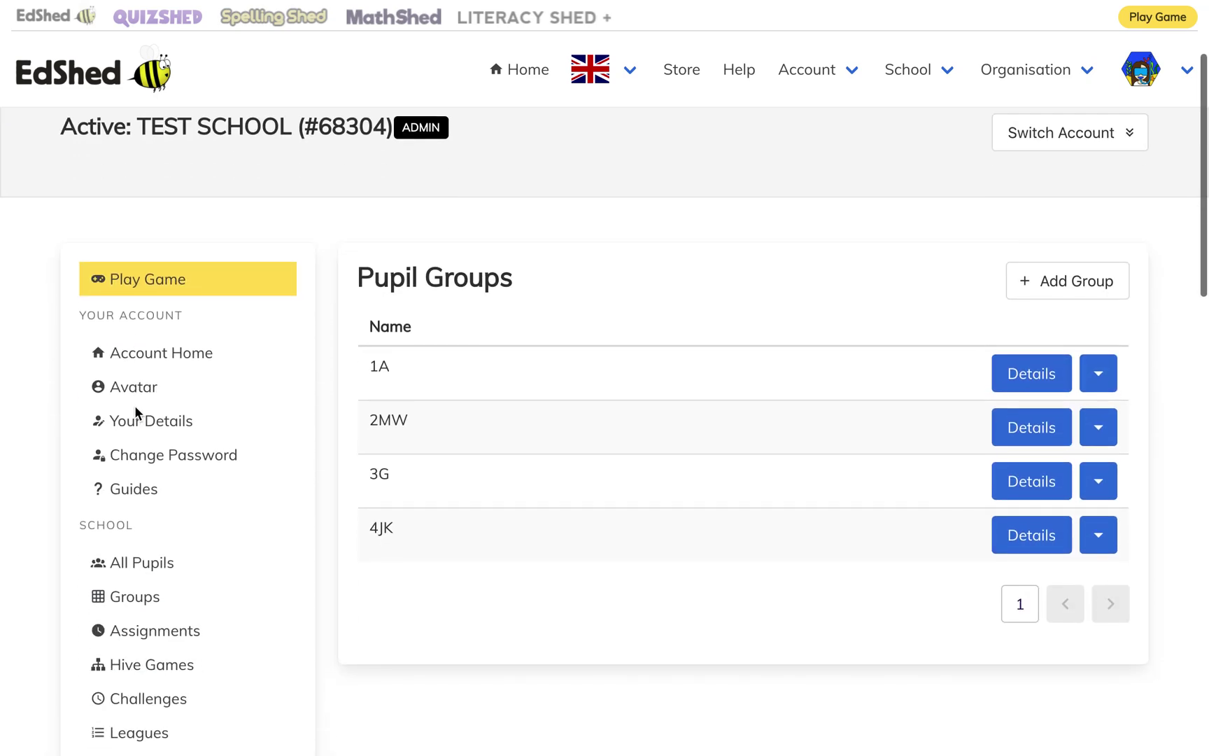
- Open group 1A's details and go to its first pupil's profile page
{"action": "left_click", "coordinate": [1015, 374]}
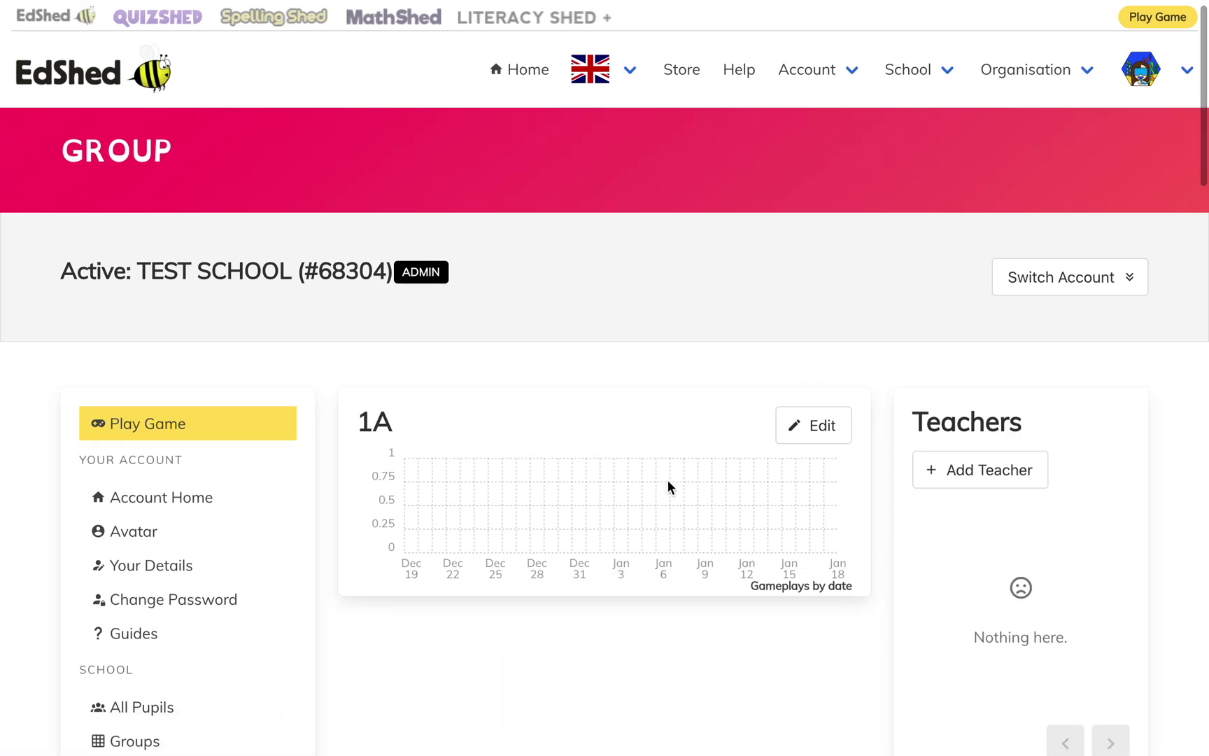
{"action": "scroll", "coordinate": [667, 478], "scroll_direction": "down", "scroll_amount": 6}
{"action": "scroll", "coordinate": [428, 592], "scroll_direction": "down", "scroll_amount": 2}
{"action": "scroll", "coordinate": [427, 592], "scroll_direction": "down", "scroll_amount": 3}
{"action": "scroll", "coordinate": [459, 439], "scroll_direction": "up", "scroll_amount": 3}
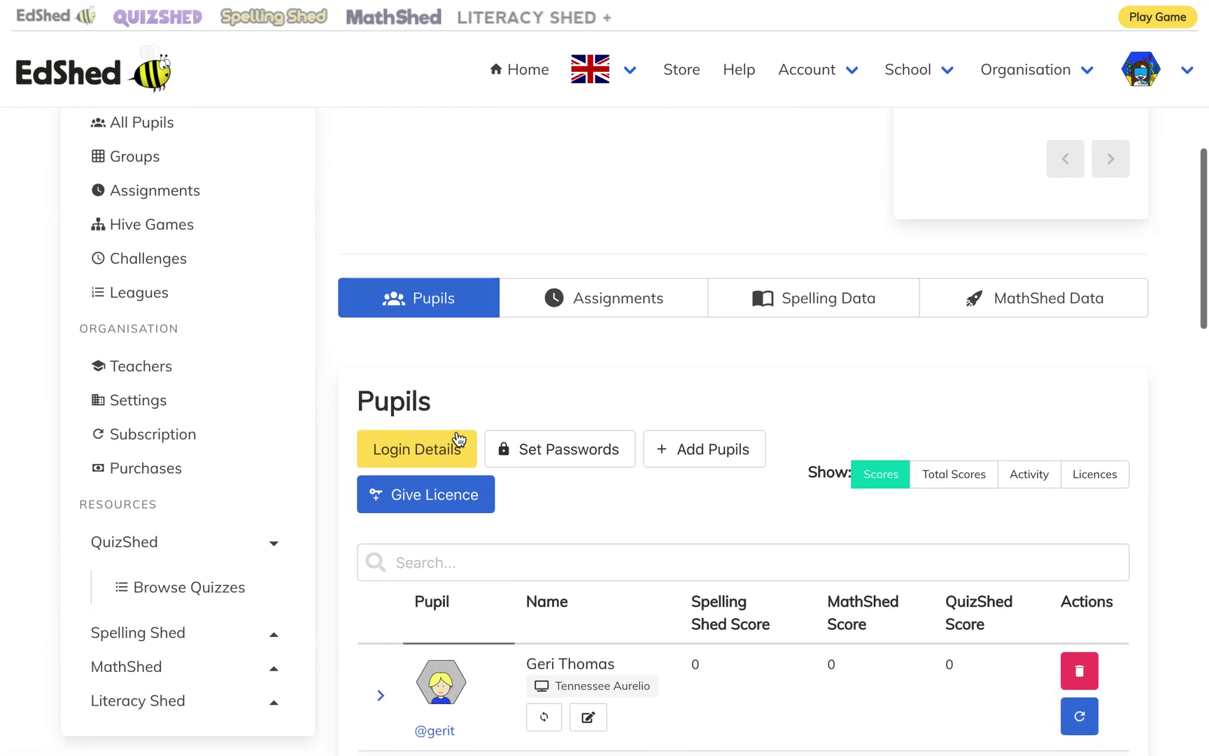
{"action": "scroll", "coordinate": [467, 642], "scroll_direction": "down", "scroll_amount": 1}
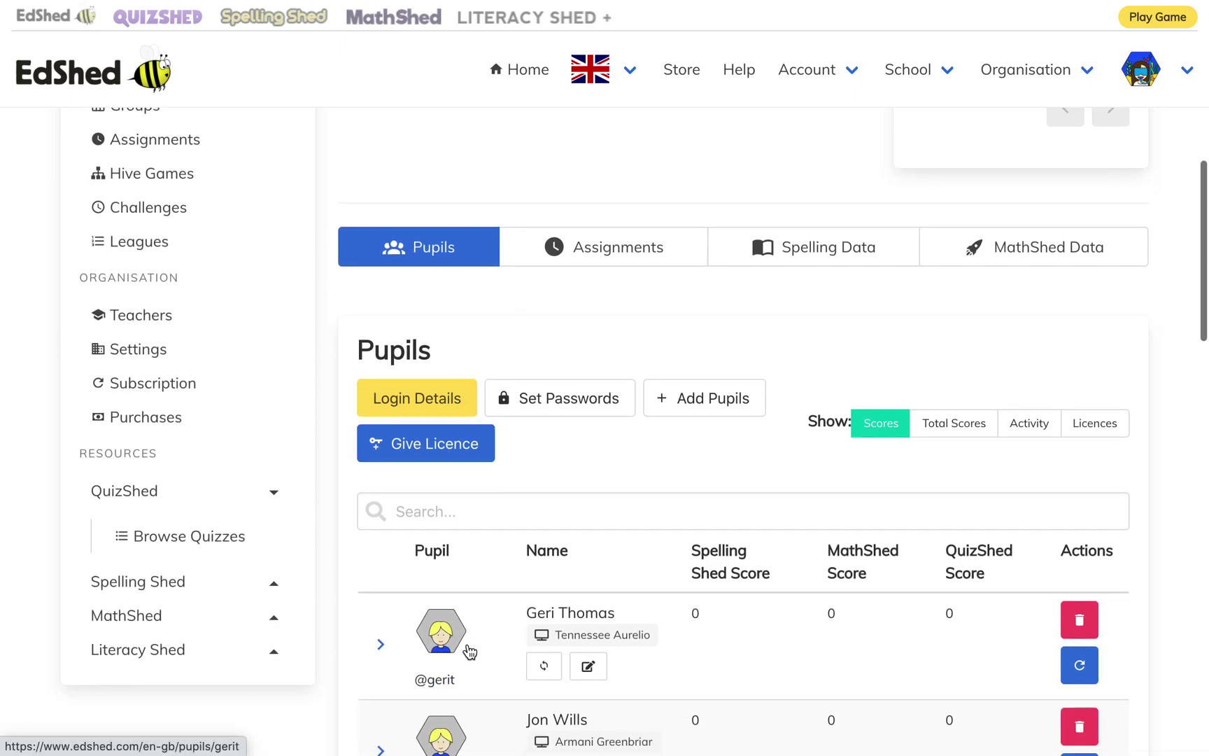
{"action": "left_click", "coordinate": [465, 647]}
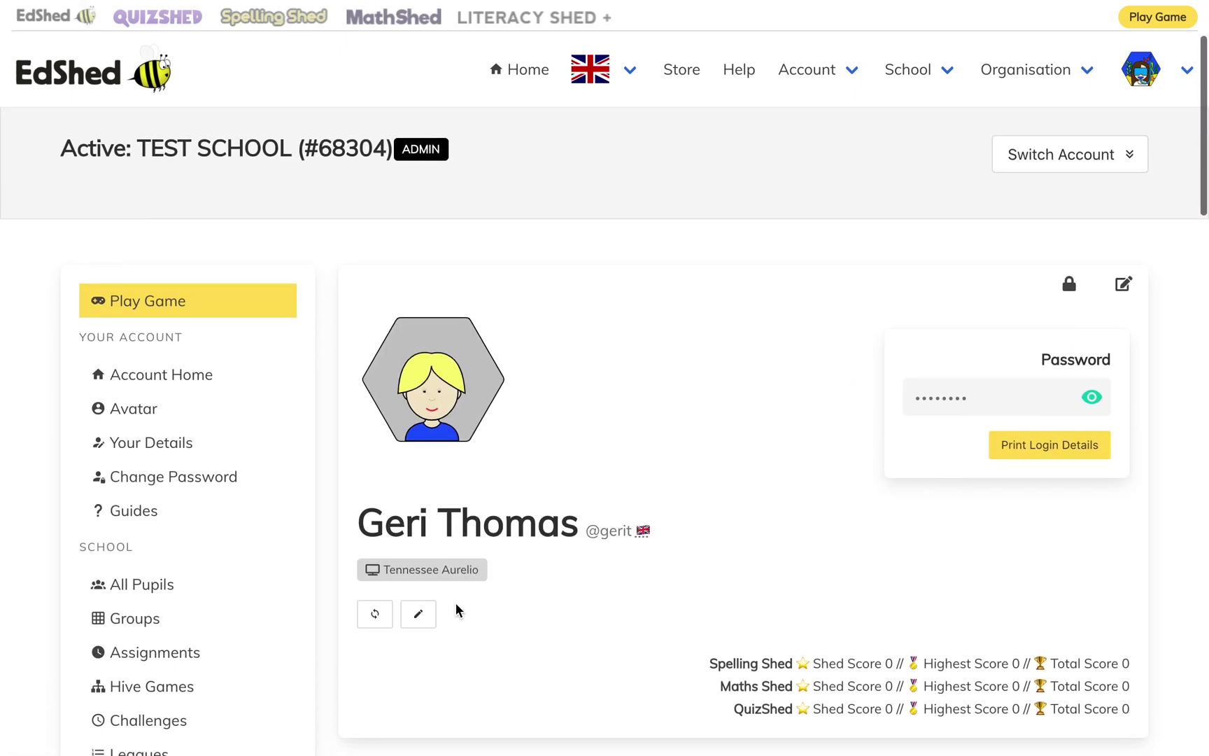